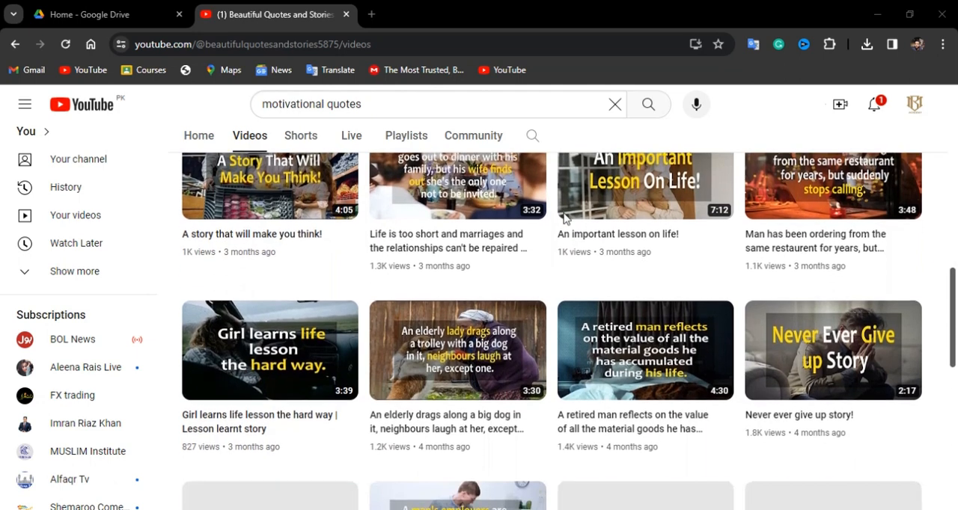
{"action": "scroll", "coordinate": [567, 218], "scroll_direction": "up", "scroll_amount": 1}
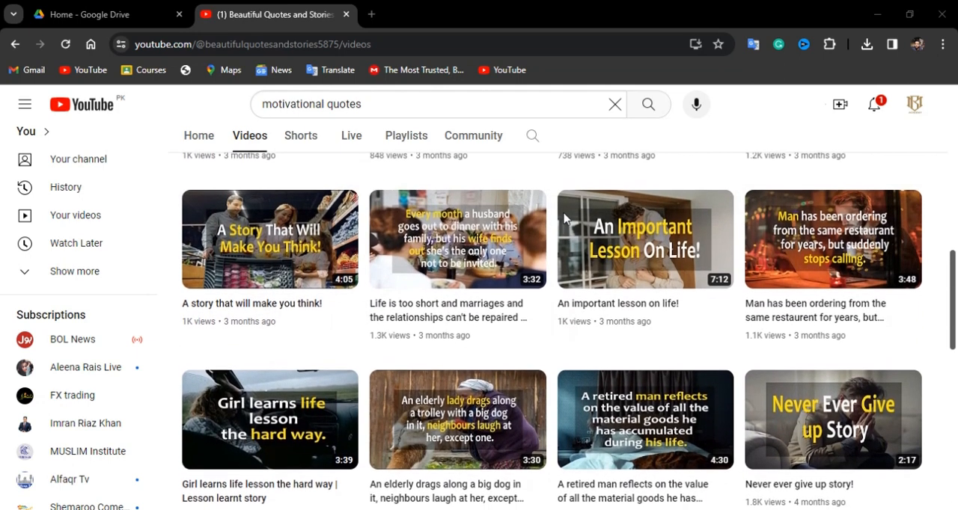
- Examine the video thumbnails and titles on the Beautiful Quotes and Stories YouTube channel's video list
{"action": "scroll", "coordinate": [567, 219], "scroll_direction": "down", "scroll_amount": 1}
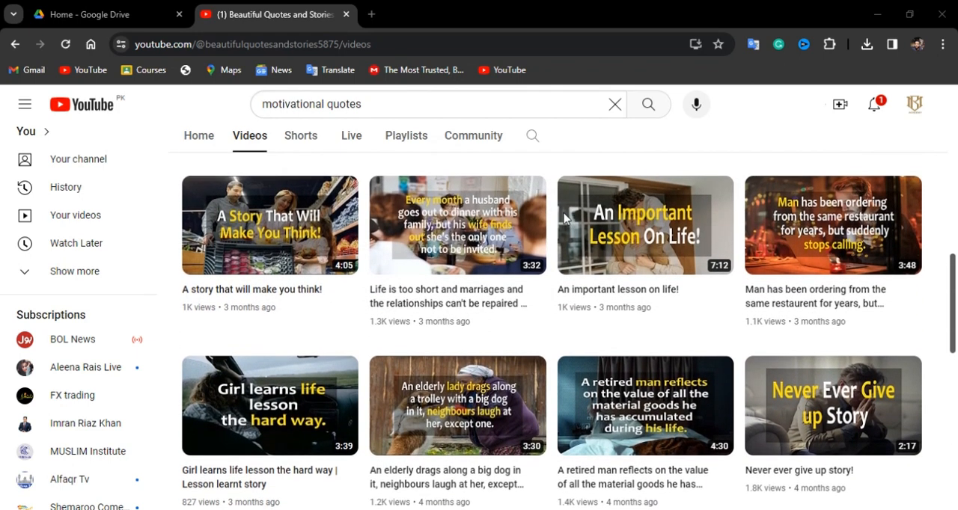
{"action": "scroll", "coordinate": [566, 218], "scroll_direction": "down", "scroll_amount": 1}
{"action": "scroll", "coordinate": [566, 219], "scroll_direction": "down", "scroll_amount": 3}
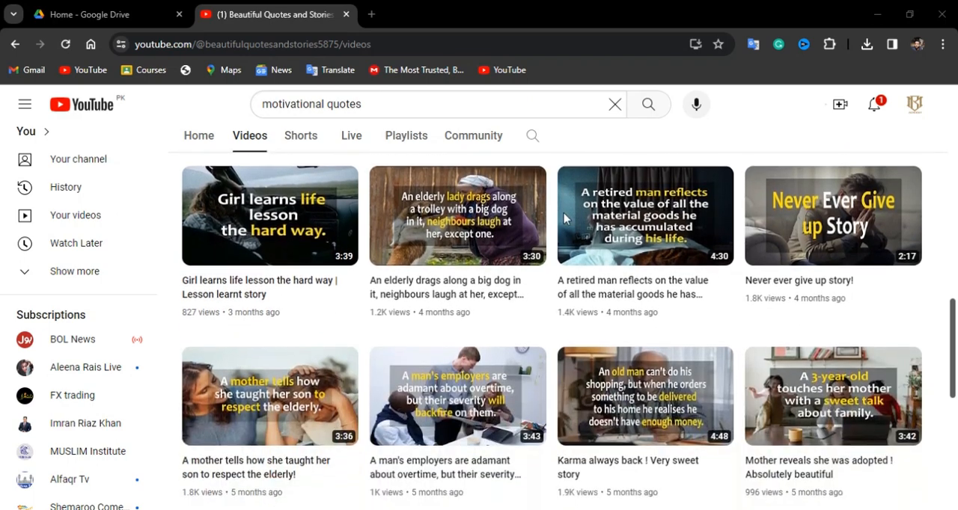
{"action": "scroll", "coordinate": [565, 218], "scroll_direction": "up", "scroll_amount": 9}
{"action": "scroll", "coordinate": [564, 219], "scroll_direction": "down", "scroll_amount": 1}
{"action": "scroll", "coordinate": [564, 213], "scroll_direction": "down", "scroll_amount": 3}
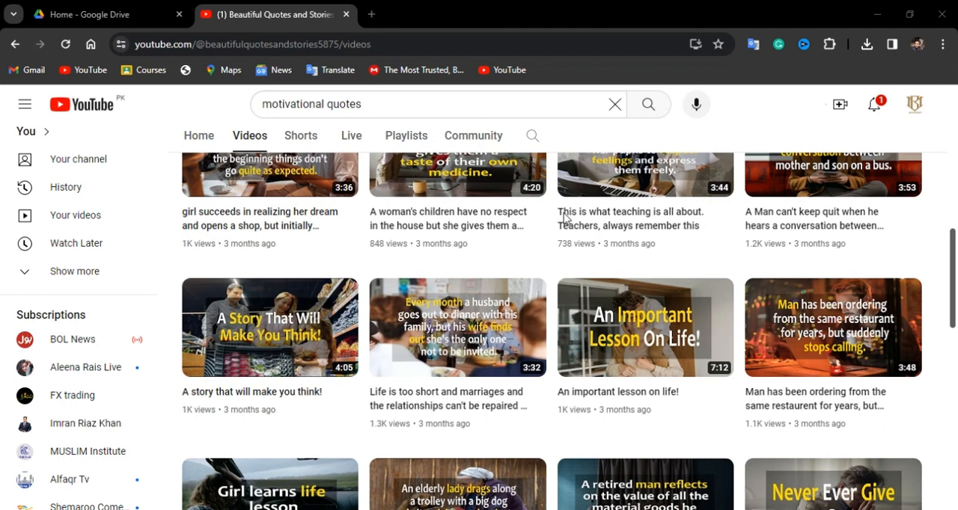
{"action": "scroll", "coordinate": [567, 233], "scroll_direction": "up", "scroll_amount": 3}
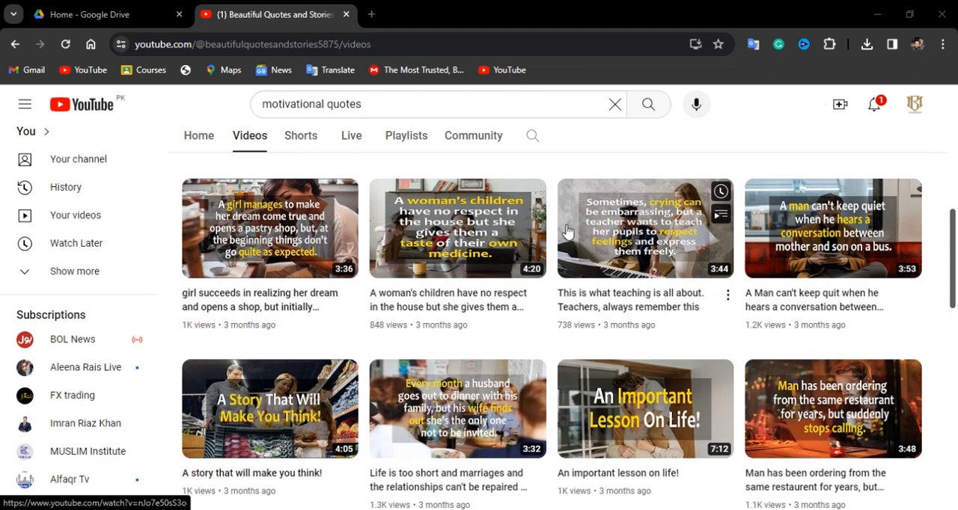
{"action": "scroll", "coordinate": [567, 233], "scroll_direction": "up", "scroll_amount": 1}
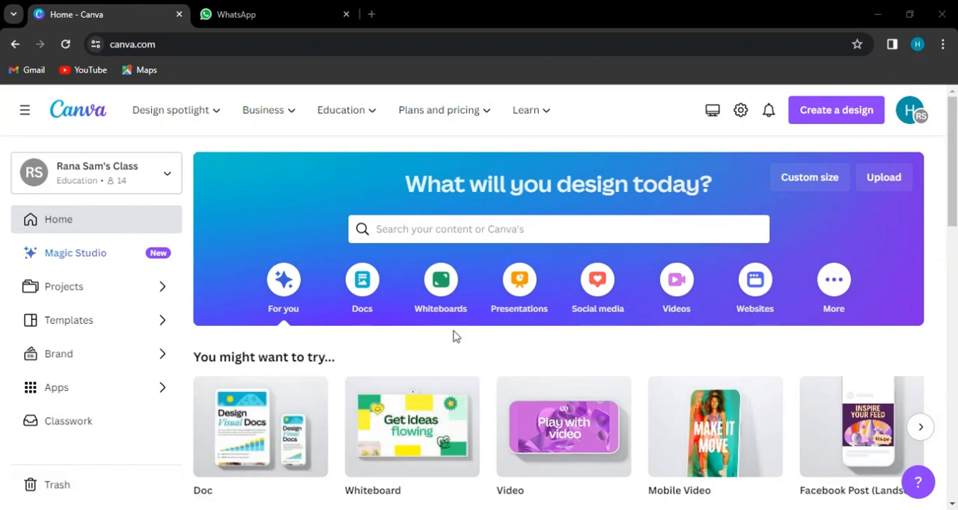
- Search the Canva design types for "mobile video" and create a blank Mobile Video design
{"action": "left_click", "coordinate": [834, 112]}
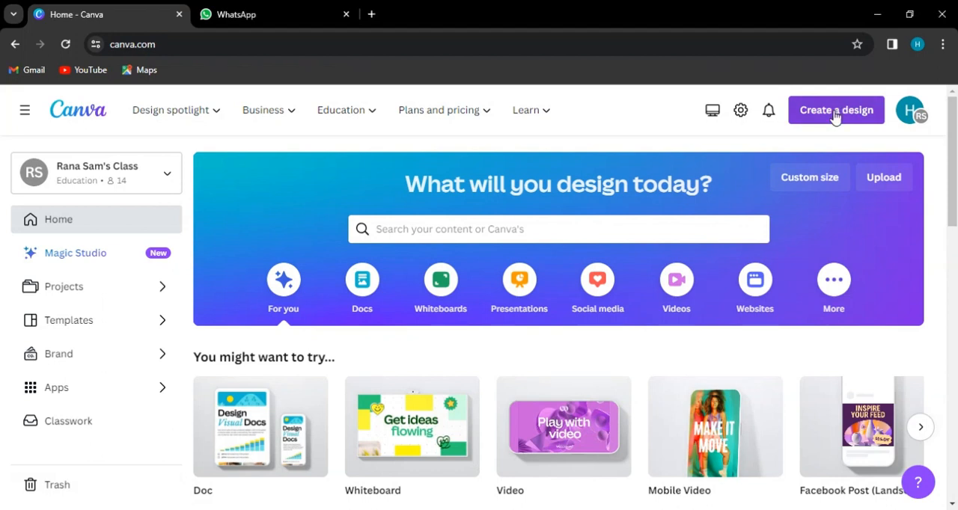
{"action": "left_click", "coordinate": [835, 118]}
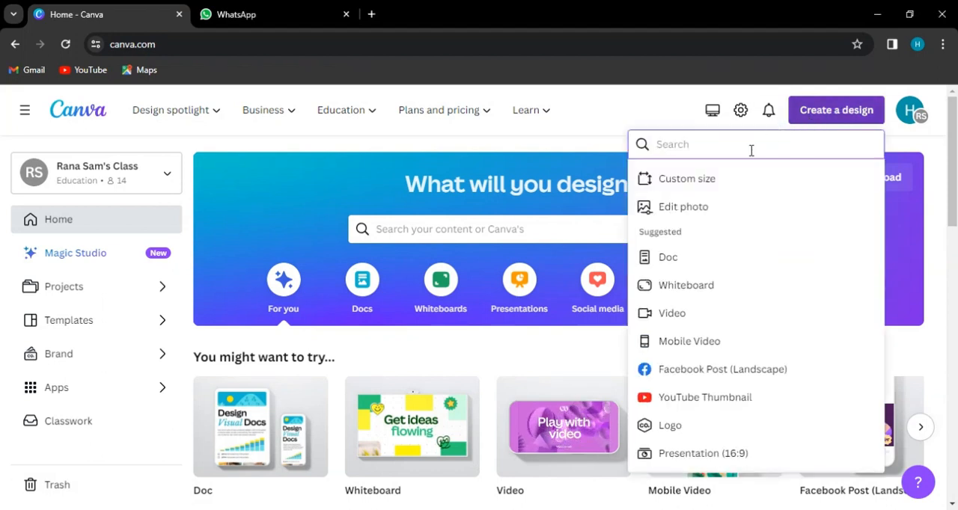
{"action": "type", "text": "mobile "}
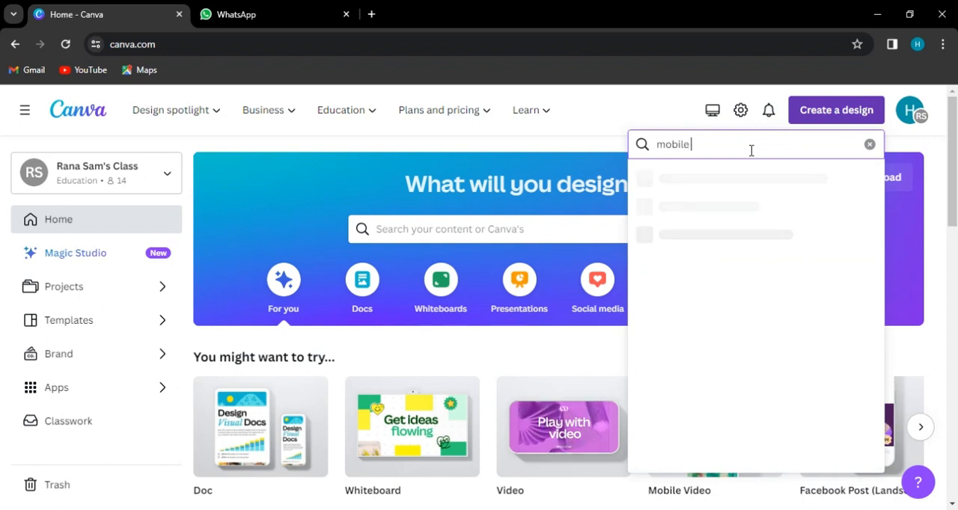
{"action": "type", "text": "vi"}
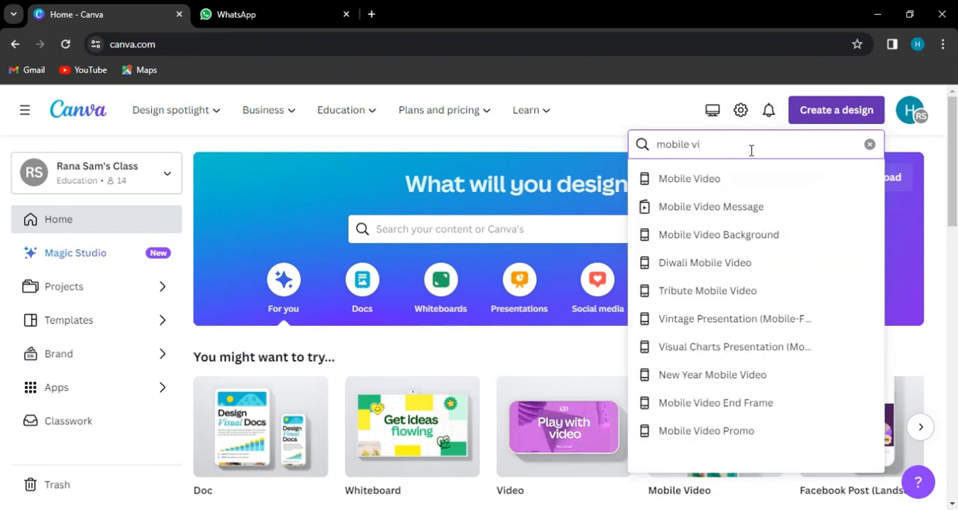
{"action": "type", "text": "deo"}
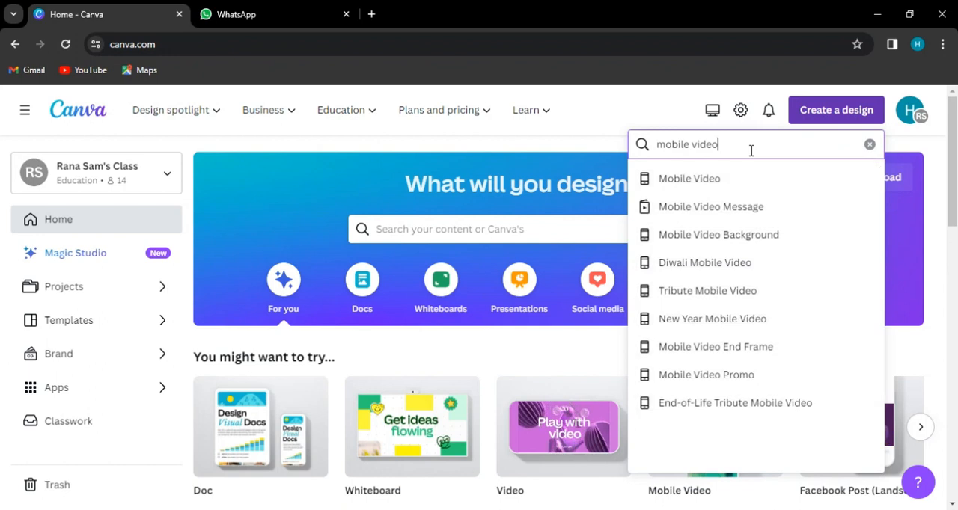
{"action": "left_click", "coordinate": [714, 177]}
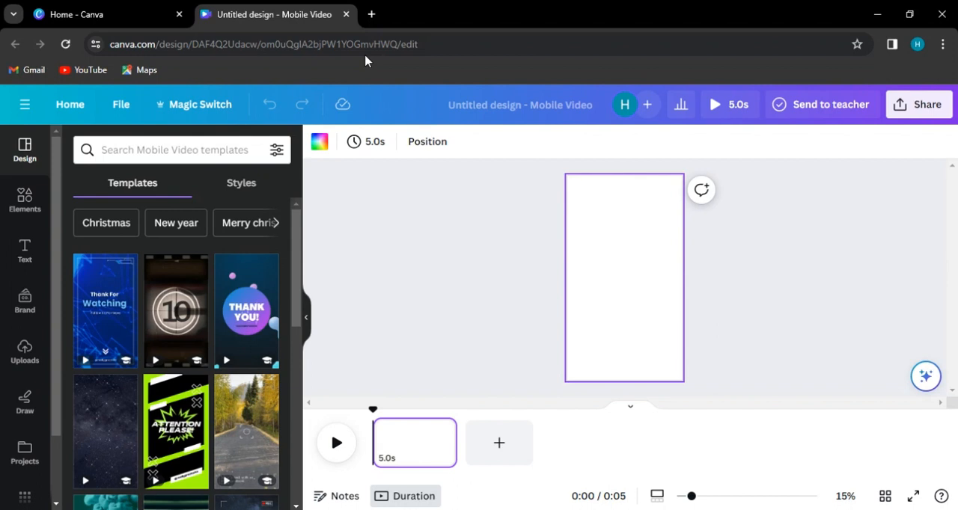
- Open ChatGPT at chat.openai.com in a new browser tab
{"action": "left_click", "coordinate": [371, 14]}
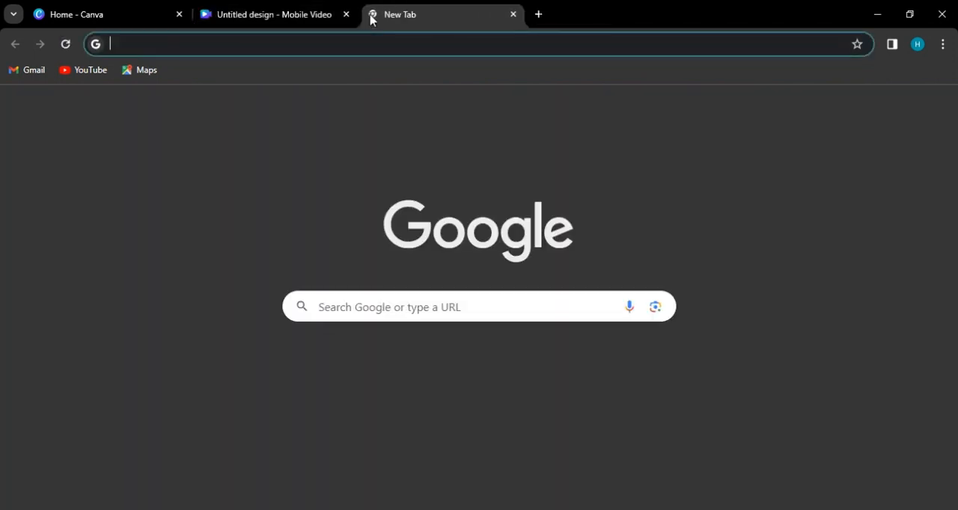
{"action": "type", "text": "chat"}
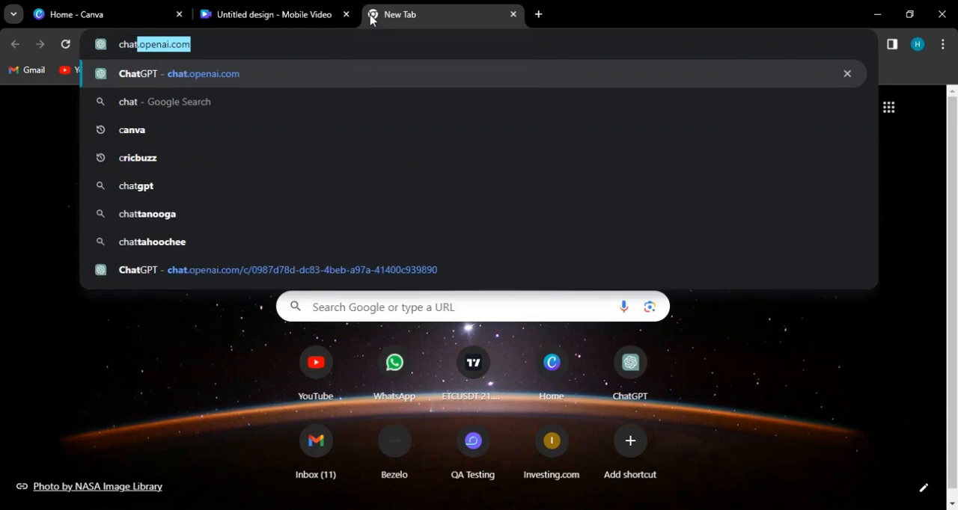
{"action": "key", "text": "Return"}
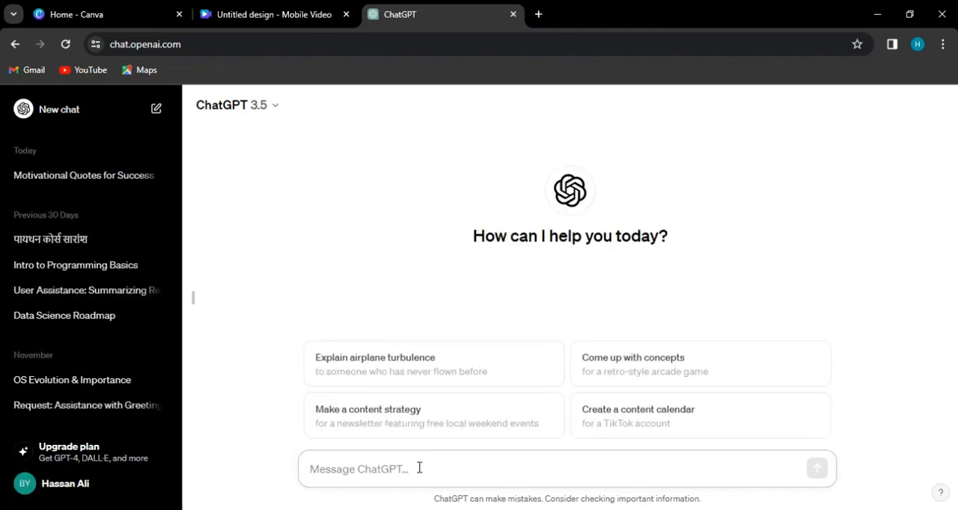
{"action": "type", "text": "20 q"}
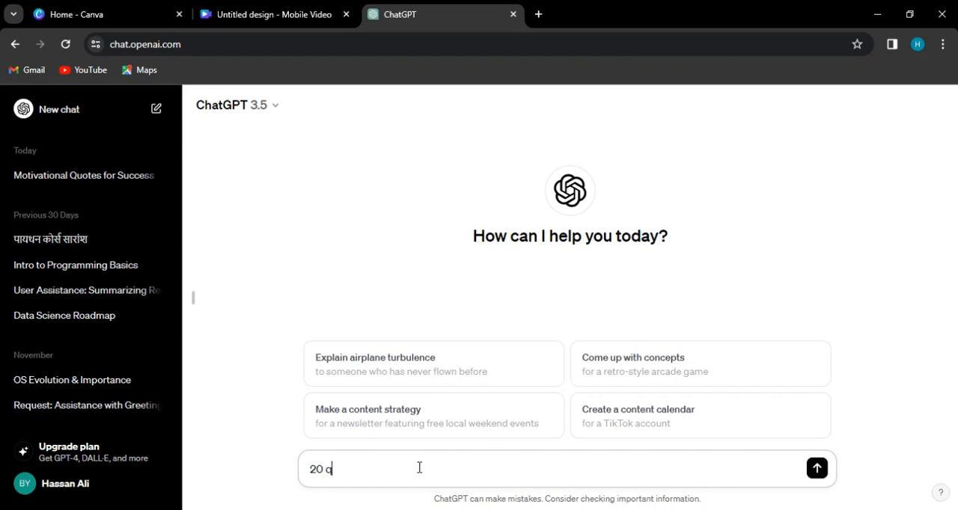
{"action": "key", "text": "BackSpace"}
{"action": "key", "text": "BackSpace"}
{"action": "key", "text": "BackSpace"}
{"action": "key", "text": "BackSpace"}
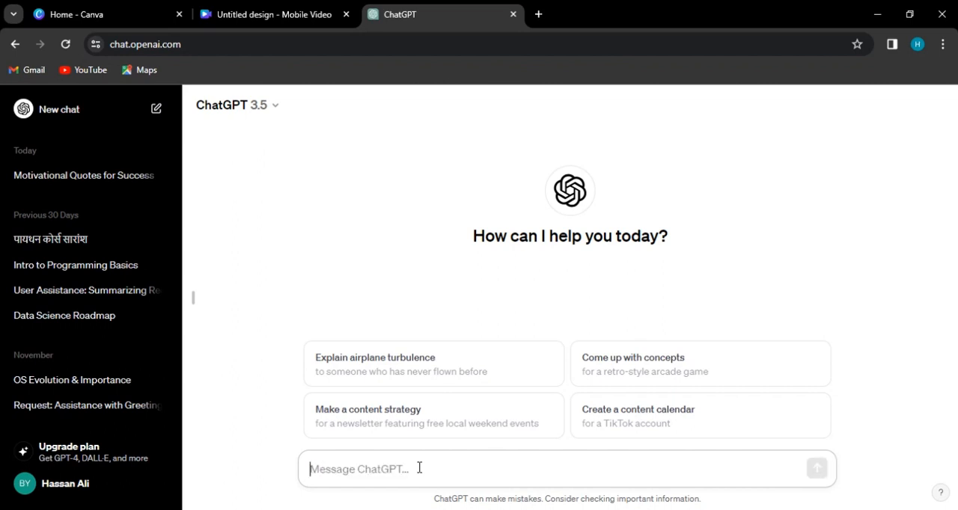
- Send ChatGPT the prompt "30 motivational quotes under 15 words"
{"action": "type", "text": "3"}
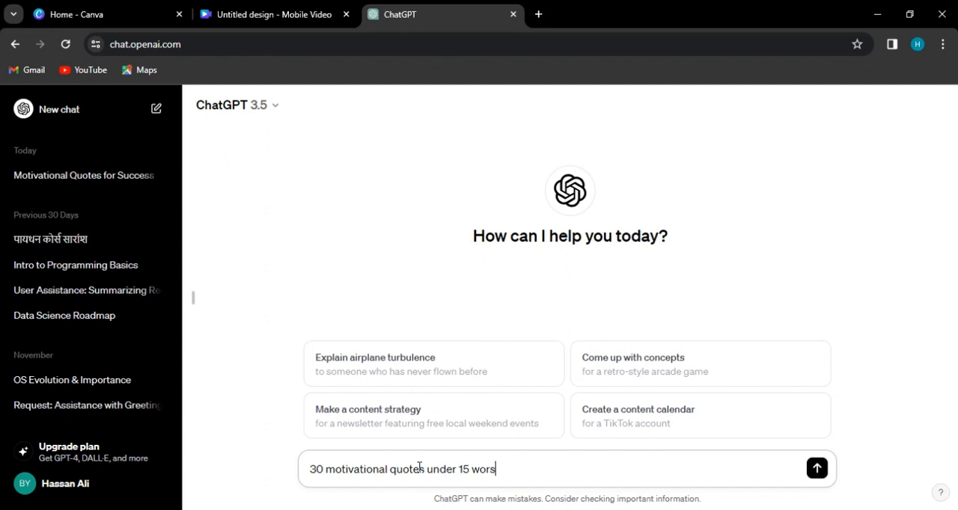
{"action": "key", "text": "BackSpace"}
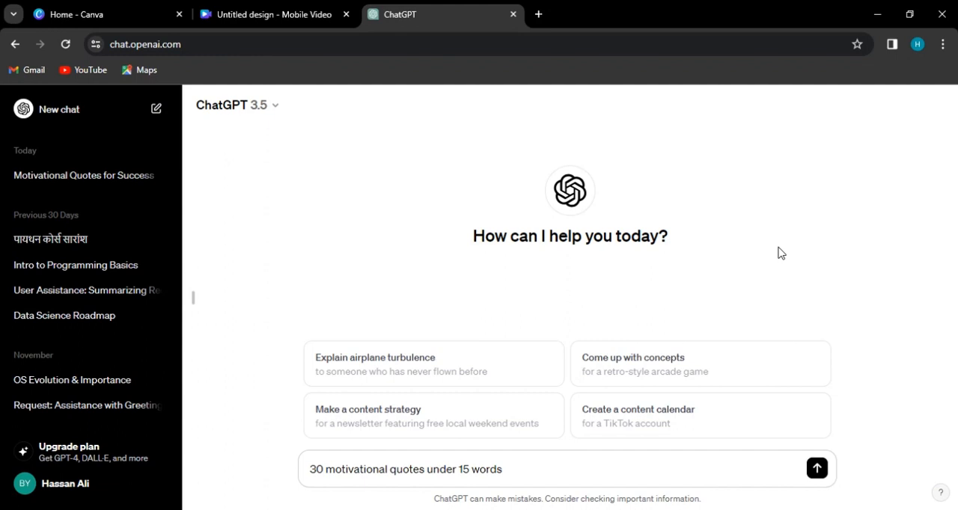
{"action": "left_click", "coordinate": [816, 469]}
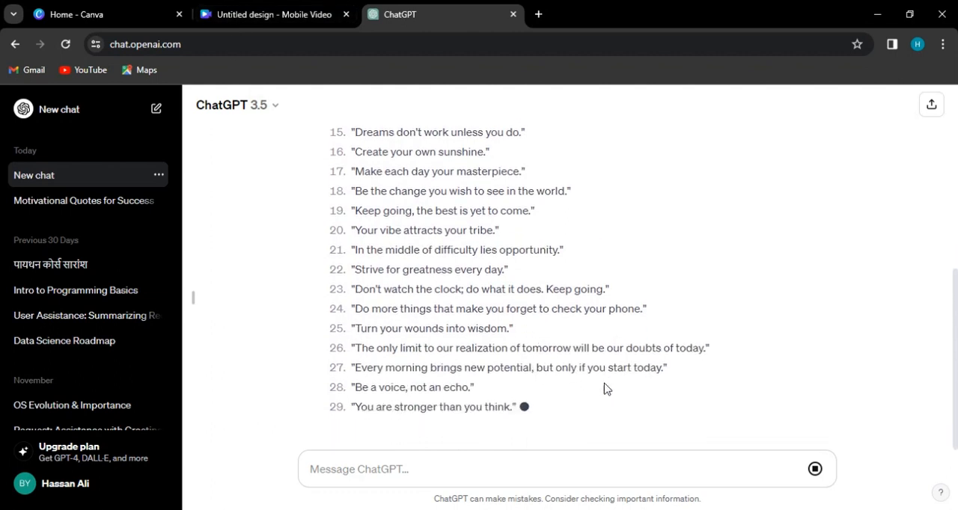
- Select the full list of 30 quotes in the ChatGPT reply, from the first through the last
{"action": "scroll", "coordinate": [692, 348], "scroll_direction": "up", "scroll_amount": 5}
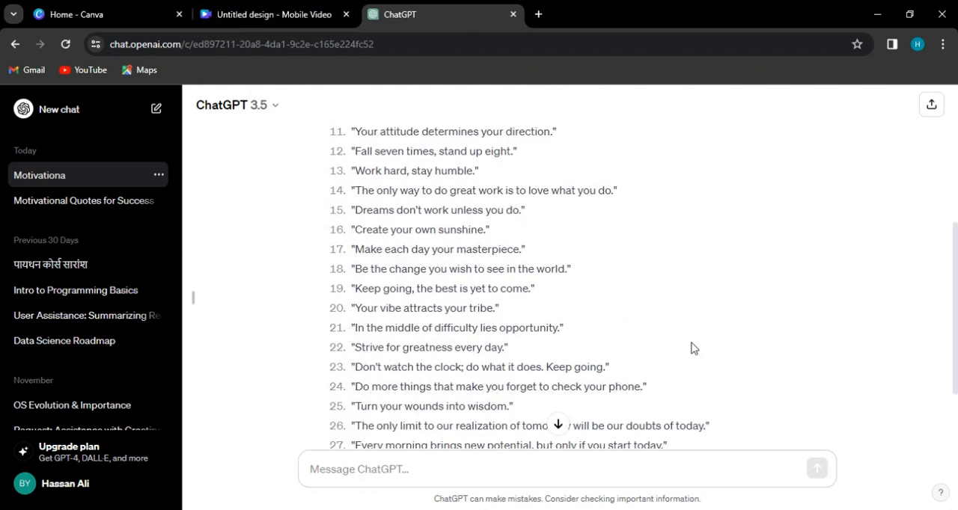
{"action": "scroll", "coordinate": [469, 121], "scroll_direction": "up", "scroll_amount": 2}
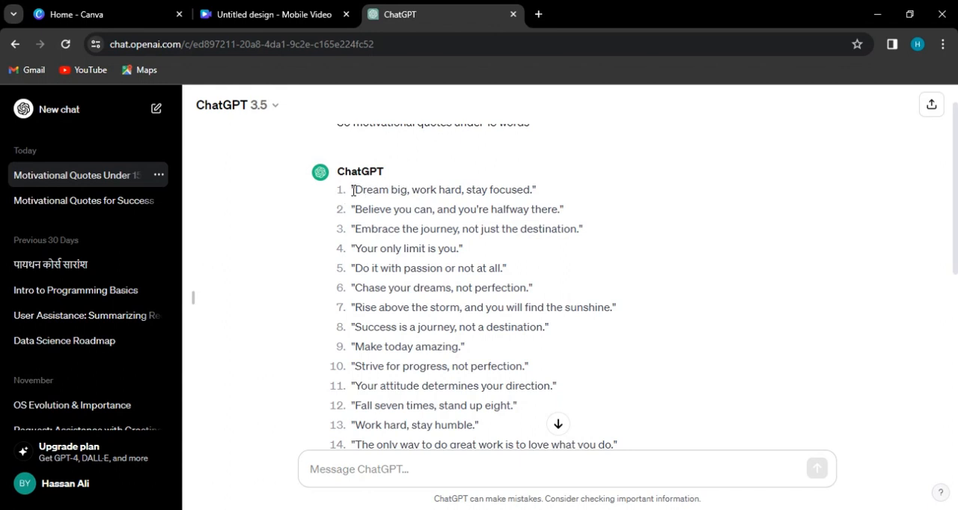
{"action": "left_click_drag", "start_coordinate": [352, 194], "coordinate": [599, 403]}
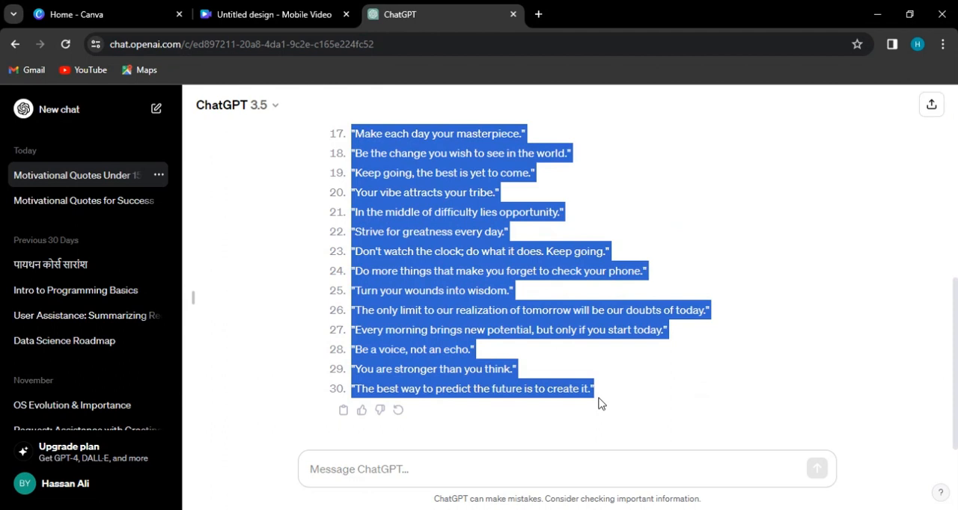
- Switch back to the Canva mobile video design and search the elements for "motivation", showing only videos
{"action": "left_click", "coordinate": [312, 8]}
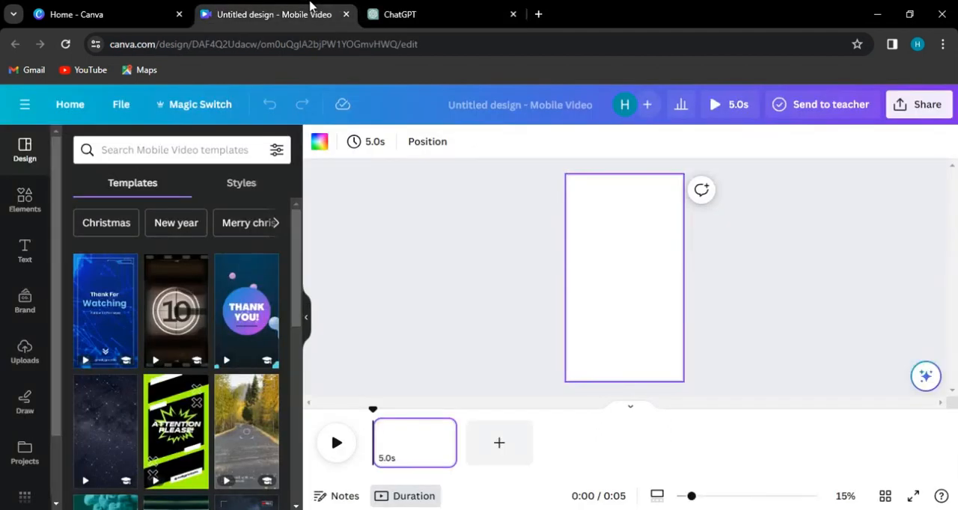
{"action": "scroll", "coordinate": [24, 310], "scroll_direction": "down", "scroll_amount": 2}
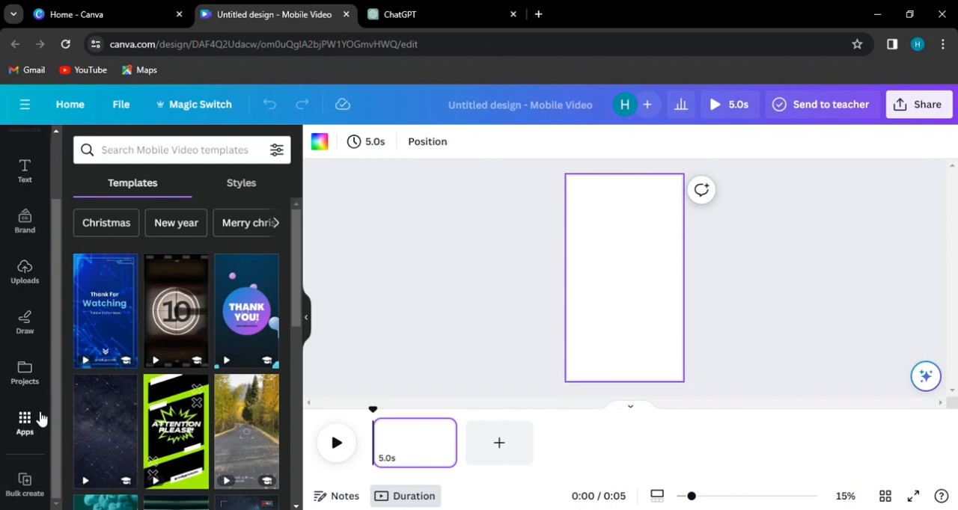
{"action": "scroll", "coordinate": [38, 172], "scroll_direction": "up", "scroll_amount": 2}
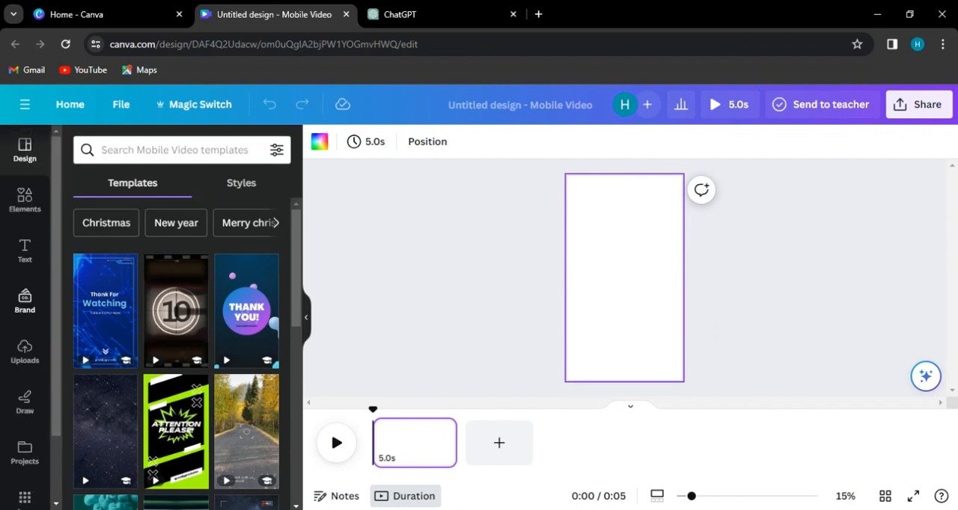
{"action": "left_click", "coordinate": [25, 201]}
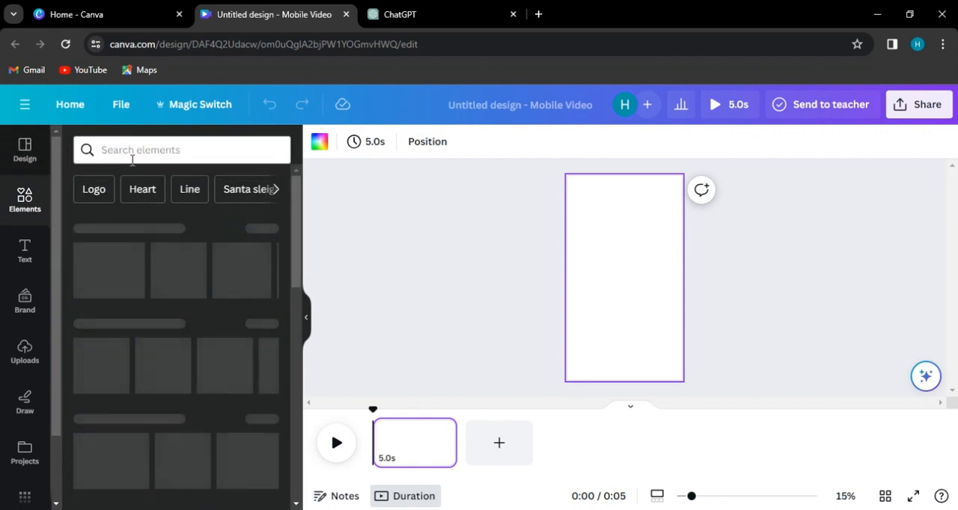
{"action": "left_click", "coordinate": [131, 157]}
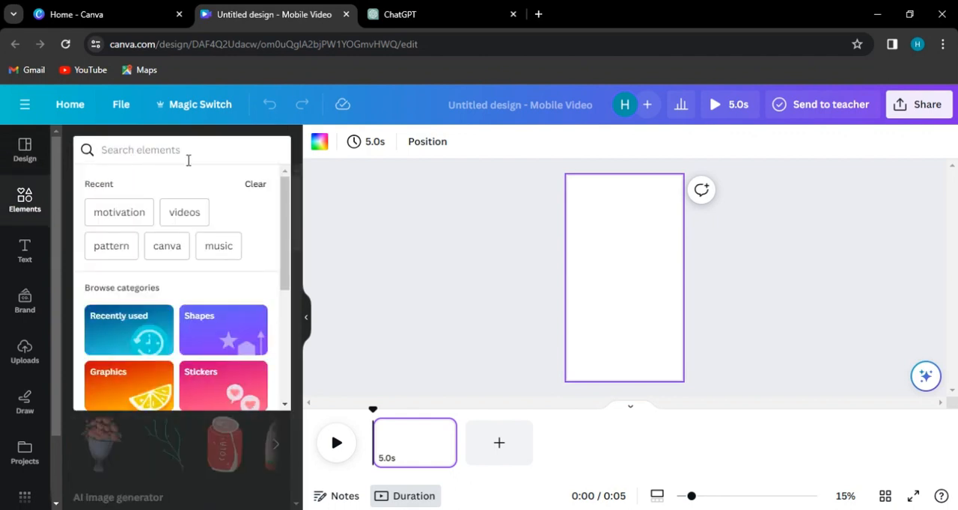
{"action": "left_click", "coordinate": [137, 215]}
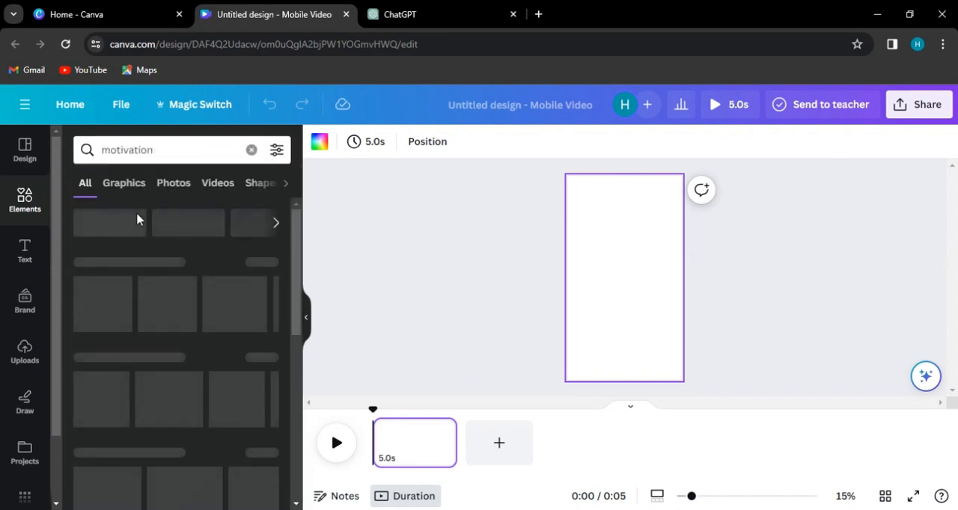
{"action": "left_click", "coordinate": [228, 184]}
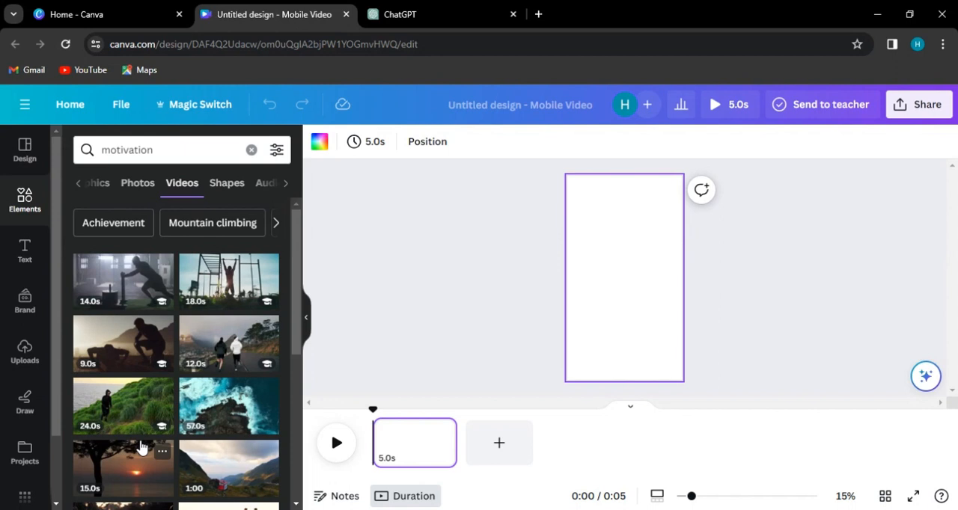
- Add the 9.0 s push-up silhouette video to the page, then move and enlarge it to cover the whole page
{"action": "scroll", "coordinate": [135, 405], "scroll_direction": "down", "scroll_amount": 1}
{"action": "left_click", "coordinate": [116, 353]}
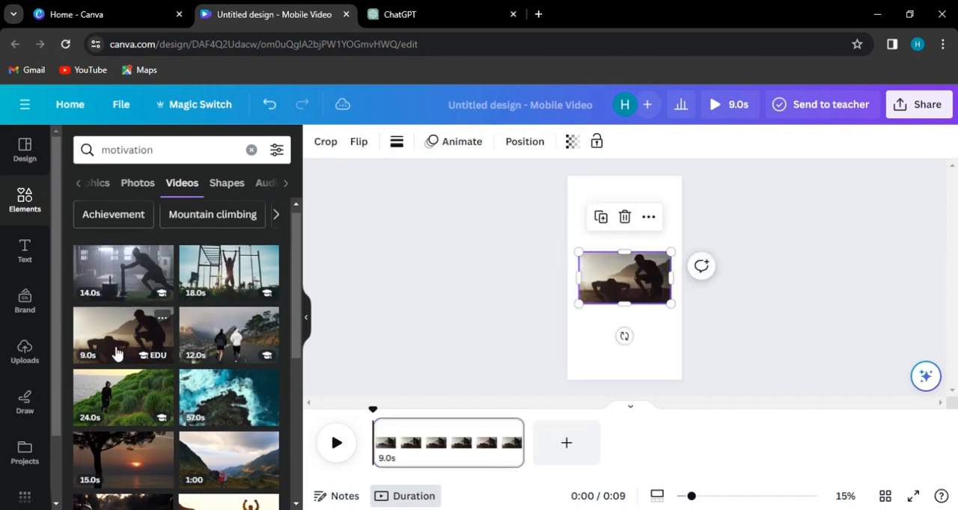
{"action": "left_click_drag", "start_coordinate": [669, 306], "coordinate": [820, 449]}
{"action": "left_click_drag", "start_coordinate": [637, 273], "coordinate": [568, 209]}
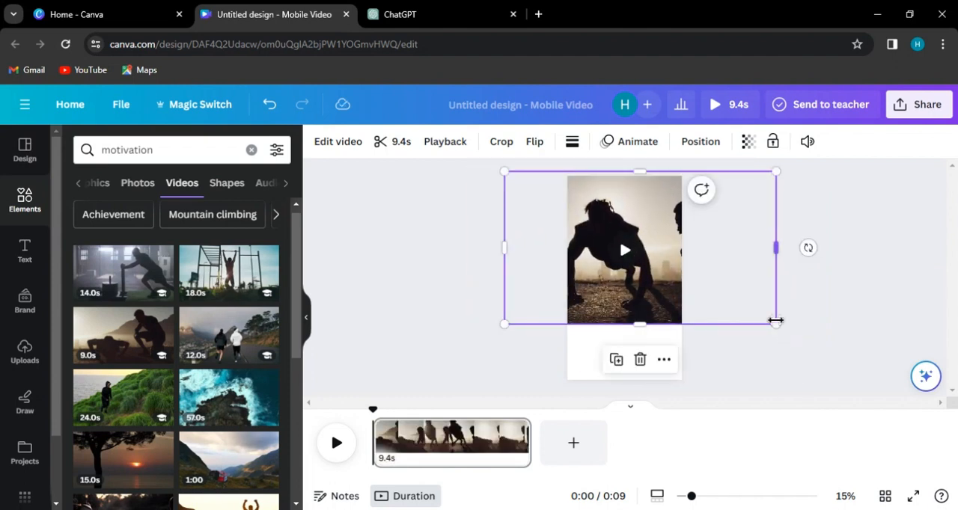
{"action": "left_click_drag", "start_coordinate": [777, 324], "coordinate": [848, 429]}
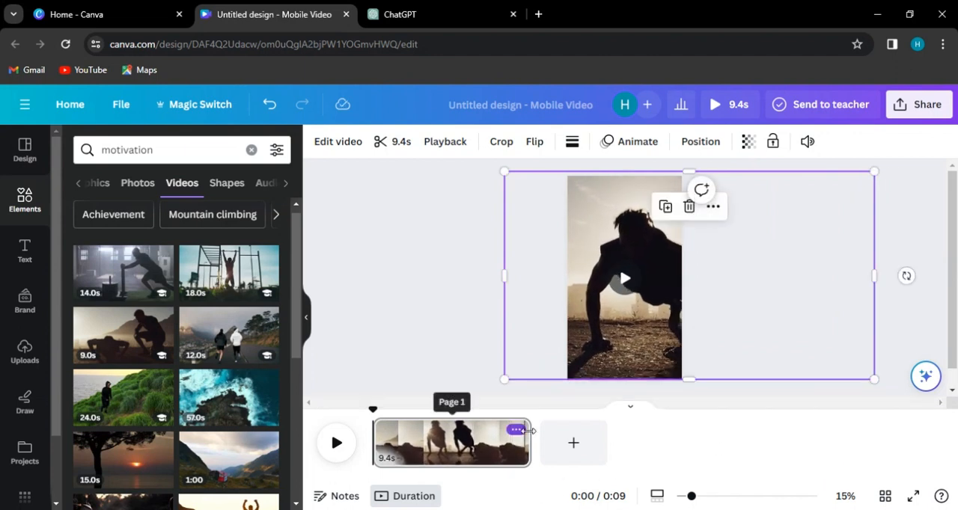
- Shorten the first page's video clip in the timeline to 5.0 s
{"action": "left_click_drag", "start_coordinate": [530, 448], "coordinate": [457, 447]}
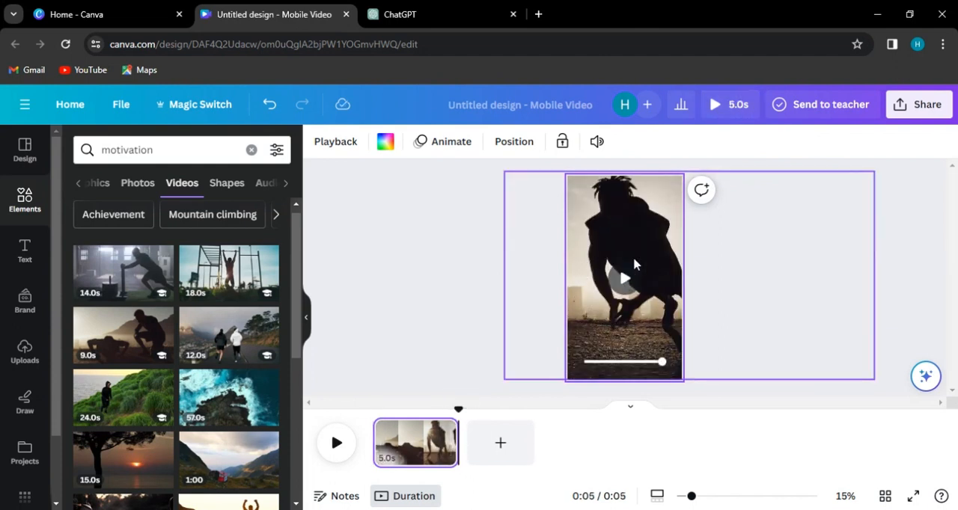
{"action": "left_click", "coordinate": [454, 263]}
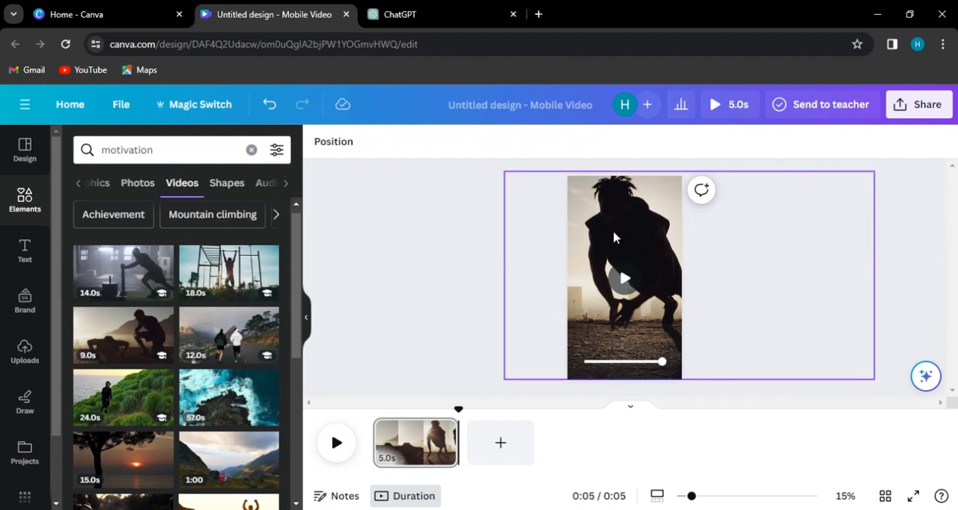
- Move the video aside to set the page background to black, and move the video back over the whole page
{"action": "left_click_drag", "start_coordinate": [594, 269], "coordinate": [637, 335]}
{"action": "left_click", "coordinate": [604, 210]}
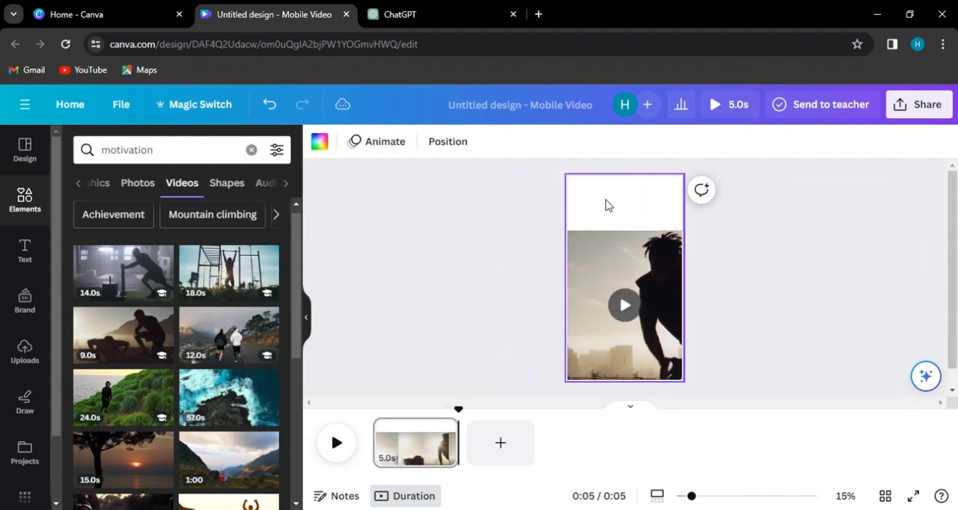
{"action": "left_click", "coordinate": [320, 143]}
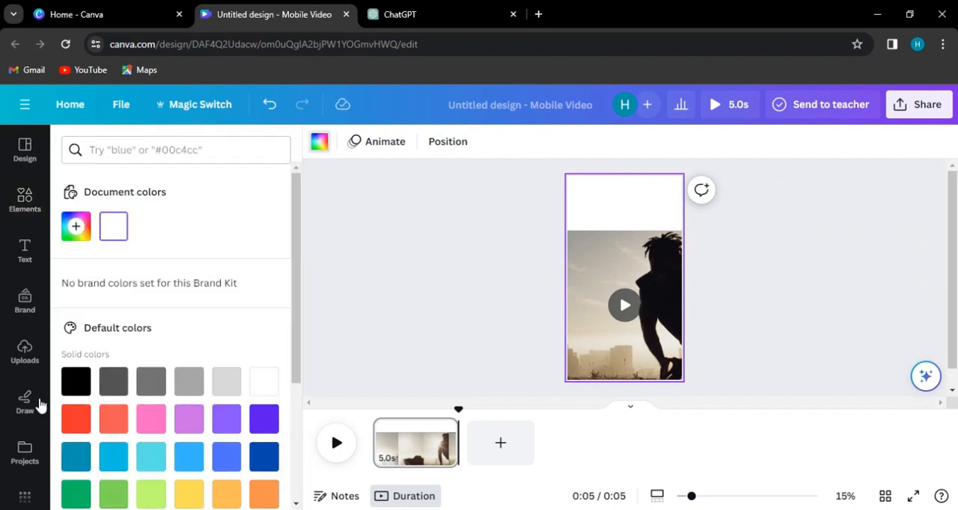
{"action": "left_click", "coordinate": [73, 383]}
{"action": "left_click_drag", "start_coordinate": [637, 255], "coordinate": [637, 203]}
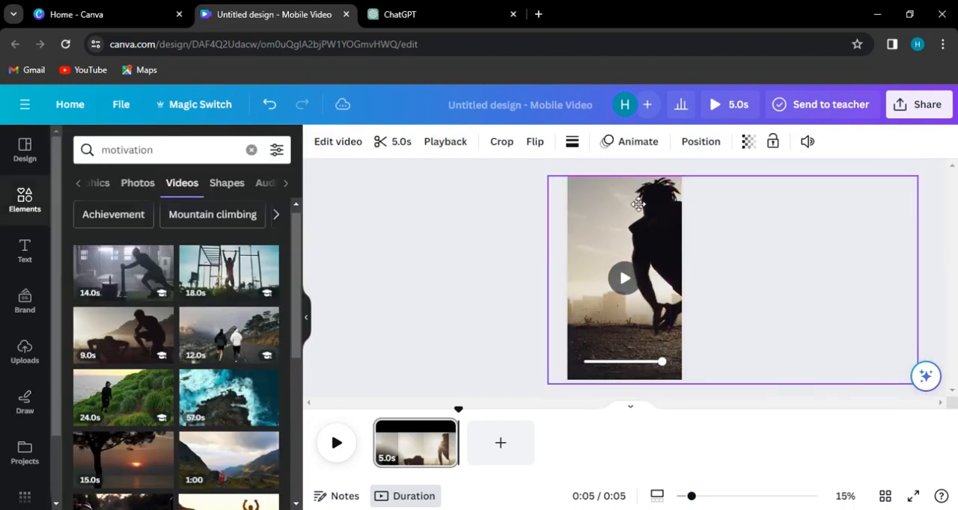
- Lower the background video's opacity so that it darkens against the black page
{"action": "left_click", "coordinate": [748, 142]}
{"action": "left_click_drag", "start_coordinate": [694, 202], "coordinate": [676, 198]}
{"action": "left_click", "coordinate": [417, 277]}
{"action": "left_click", "coordinate": [418, 278]}
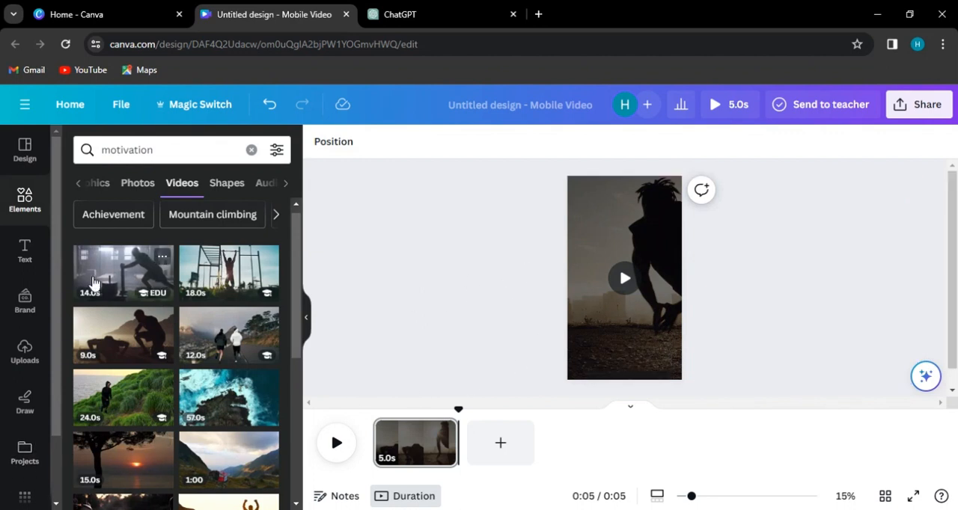
- Search the Canva apps for "bulk create" and open the Bulk create app
{"action": "scroll", "coordinate": [25, 337], "scroll_direction": "down", "scroll_amount": 2}
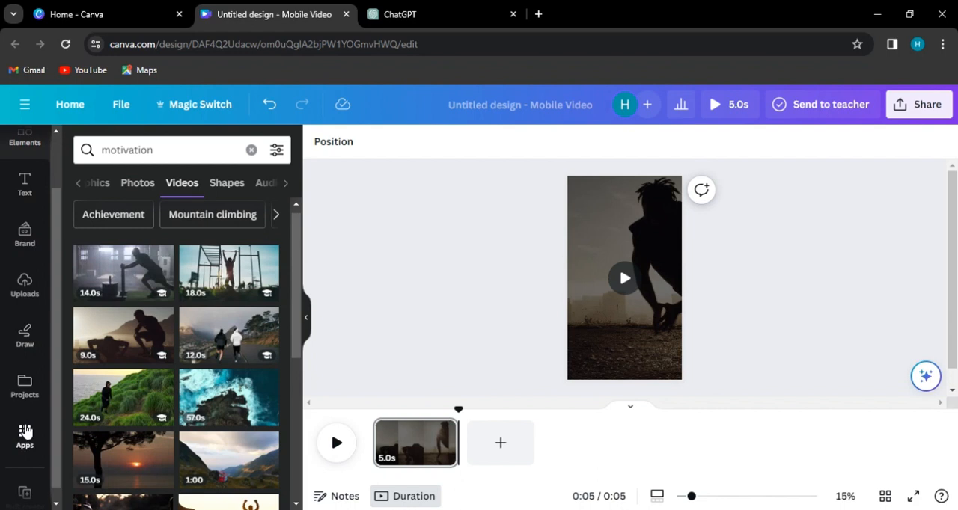
{"action": "left_click", "coordinate": [25, 437]}
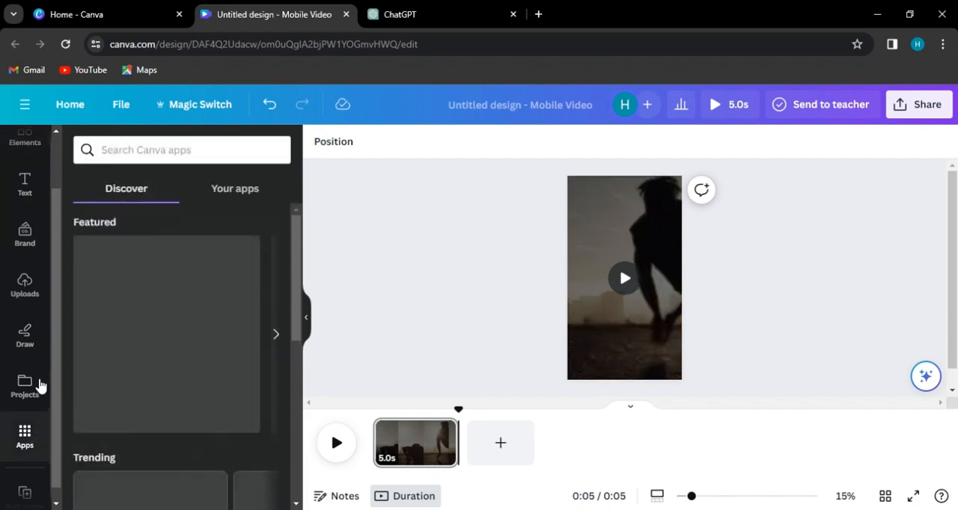
{"action": "left_click", "coordinate": [142, 148]}
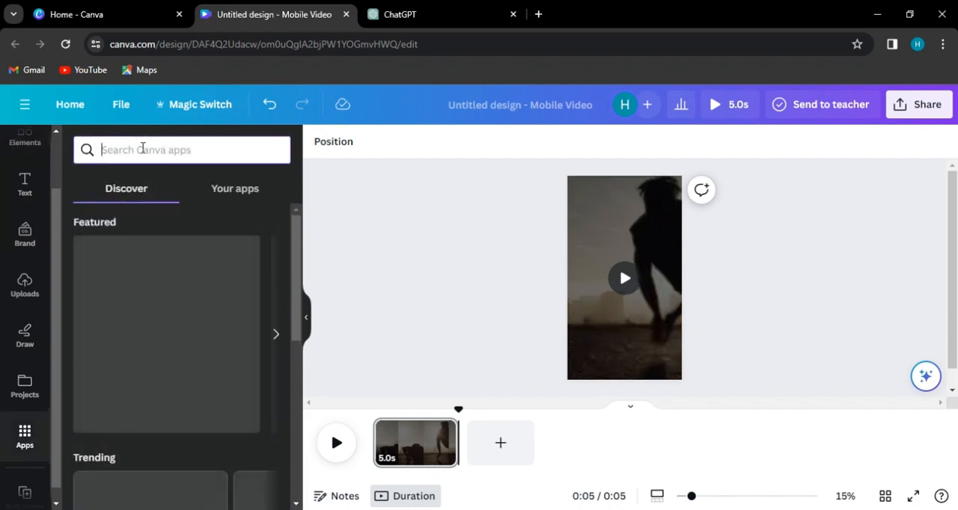
{"action": "type", "text": "bulk create"}
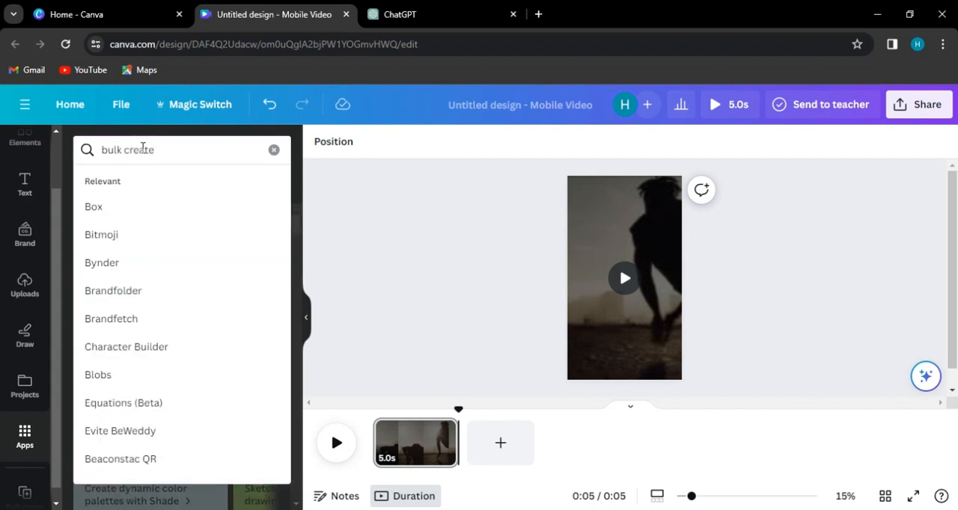
{"action": "key", "text": "Return"}
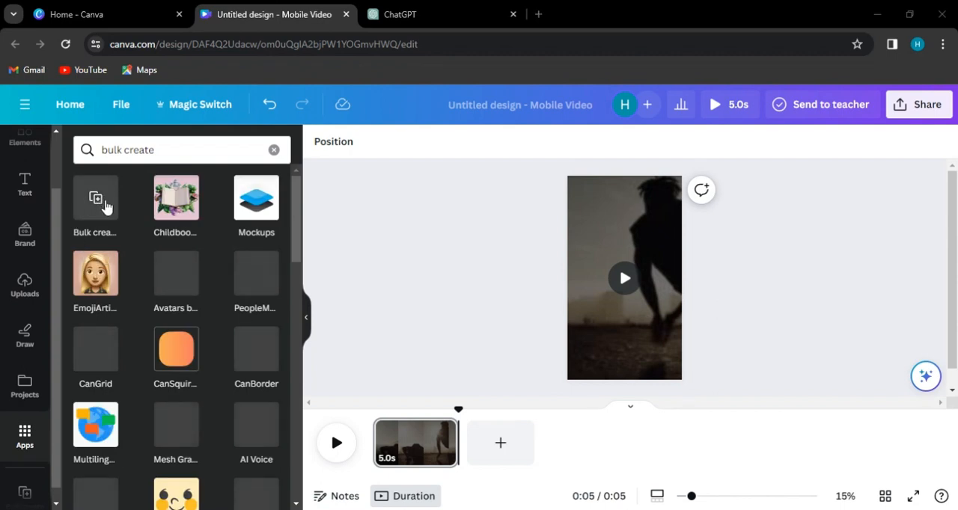
{"action": "left_click", "coordinate": [105, 206]}
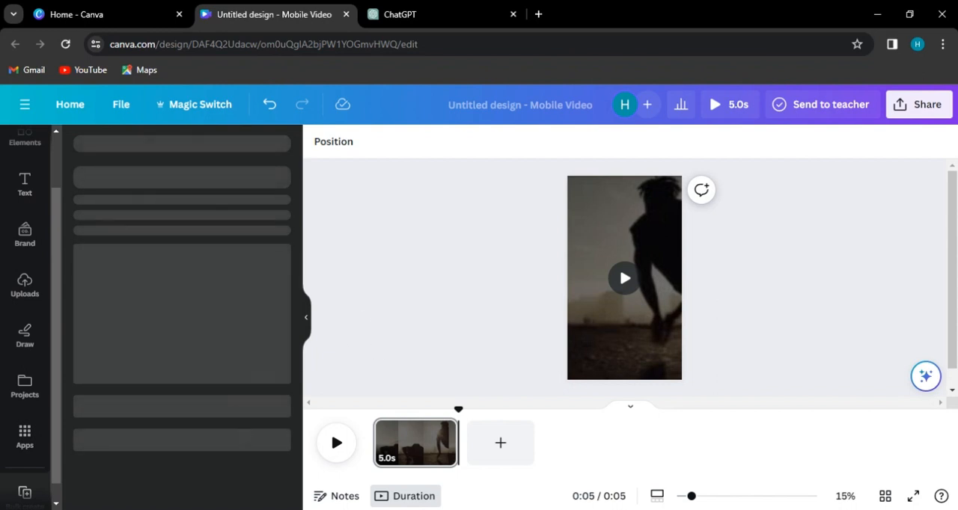
- Open the manual data entry table in Bulk create and delete its Email column
{"action": "scroll", "coordinate": [229, 409], "scroll_direction": "down", "scroll_amount": 1}
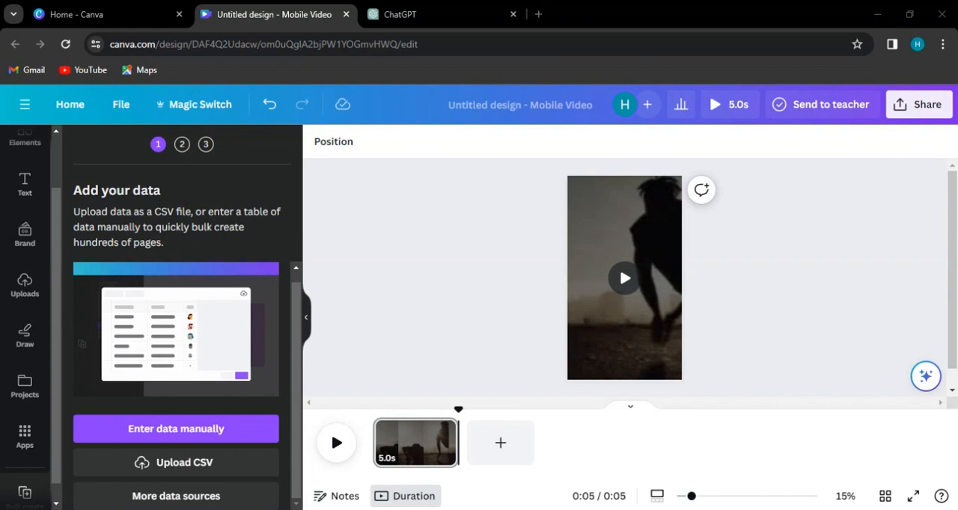
{"action": "left_click", "coordinate": [193, 429]}
{"action": "left_click", "coordinate": [212, 171]}
{"action": "right_click", "coordinate": [213, 172]}
{"action": "left_click", "coordinate": [269, 254]}
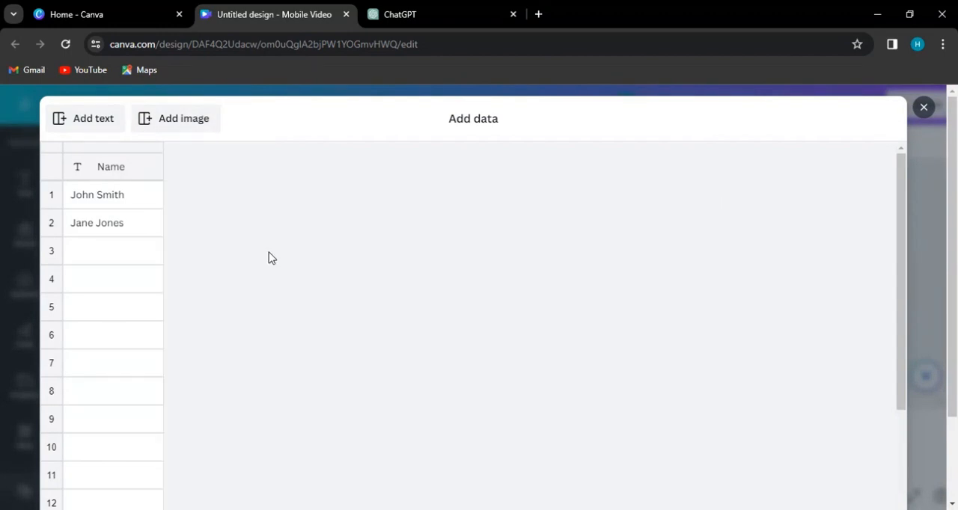
- Paste the copied quotes into the table starting at the Name header, and confirm the data
{"action": "left_click", "coordinate": [108, 178]}
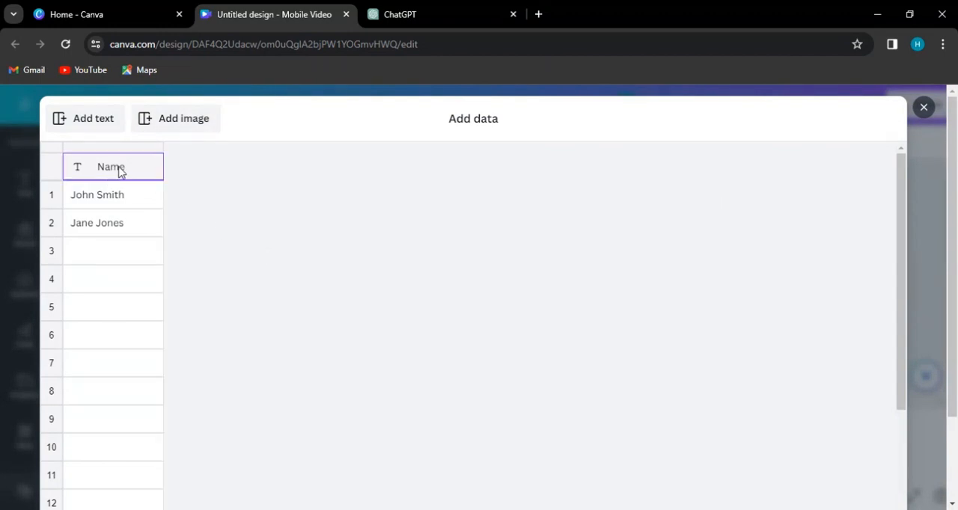
{"action": "right_click", "coordinate": [119, 171]}
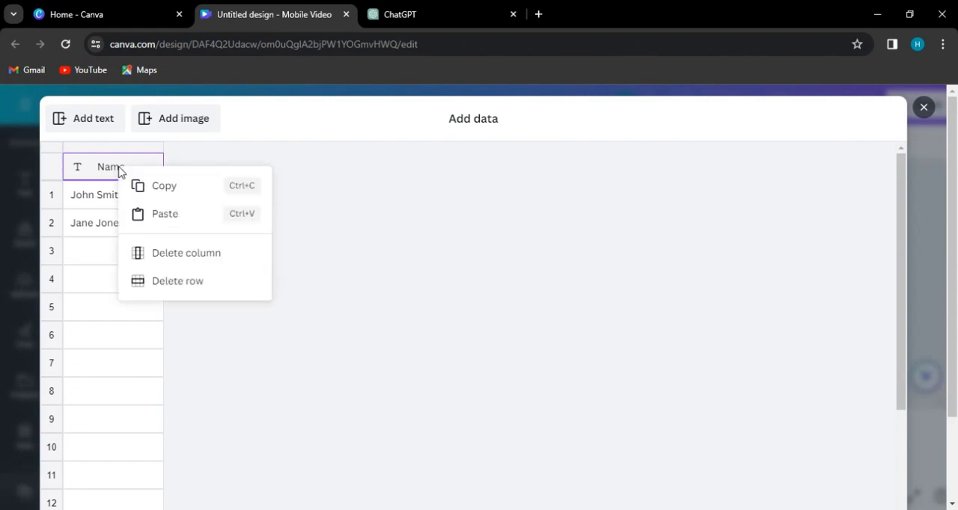
{"action": "left_click", "coordinate": [161, 215]}
{"action": "scroll", "coordinate": [802, 184], "scroll_direction": "down", "scroll_amount": 5}
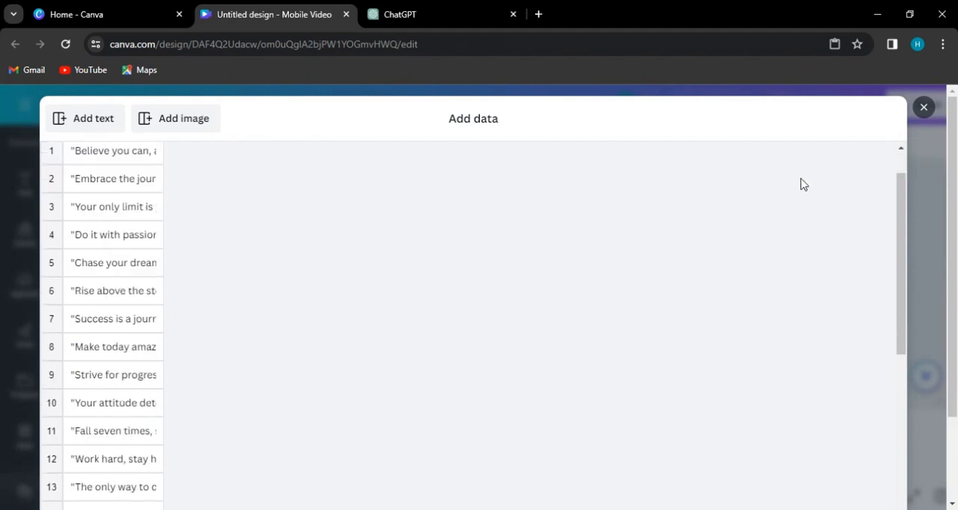
{"action": "scroll", "coordinate": [952, 300], "scroll_direction": "down", "scroll_amount": 3}
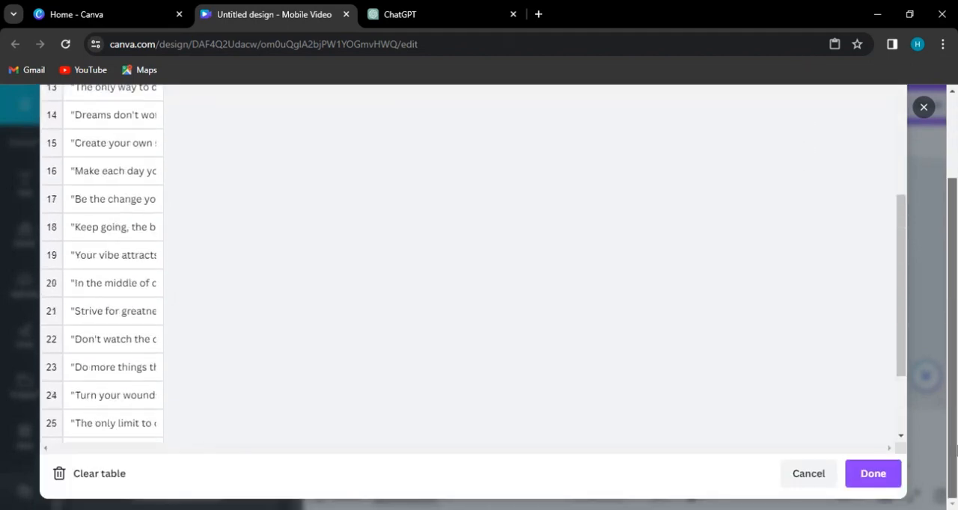
{"action": "left_click", "coordinate": [882, 476]}
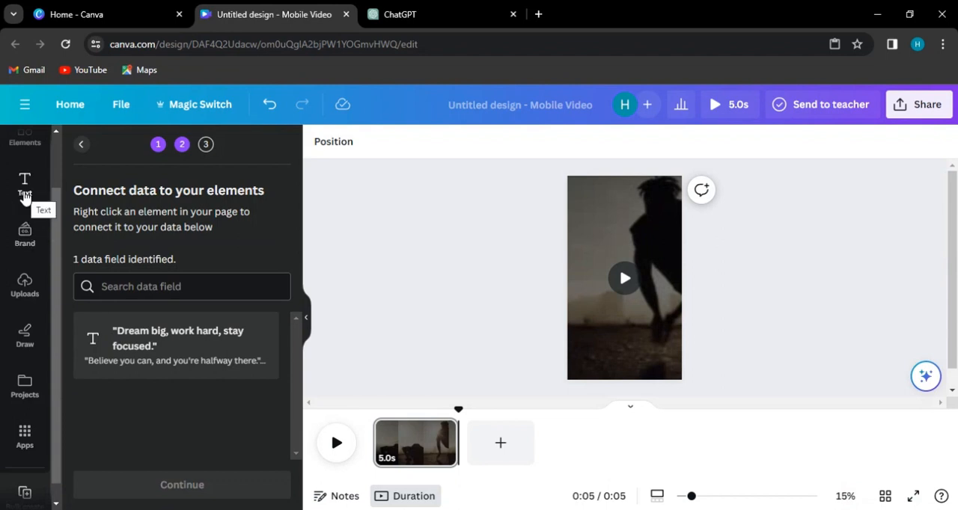
- Add a default heading text to the page and reopen the Bulk create app
{"action": "left_click", "coordinate": [25, 194]}
{"action": "left_click", "coordinate": [129, 288]}
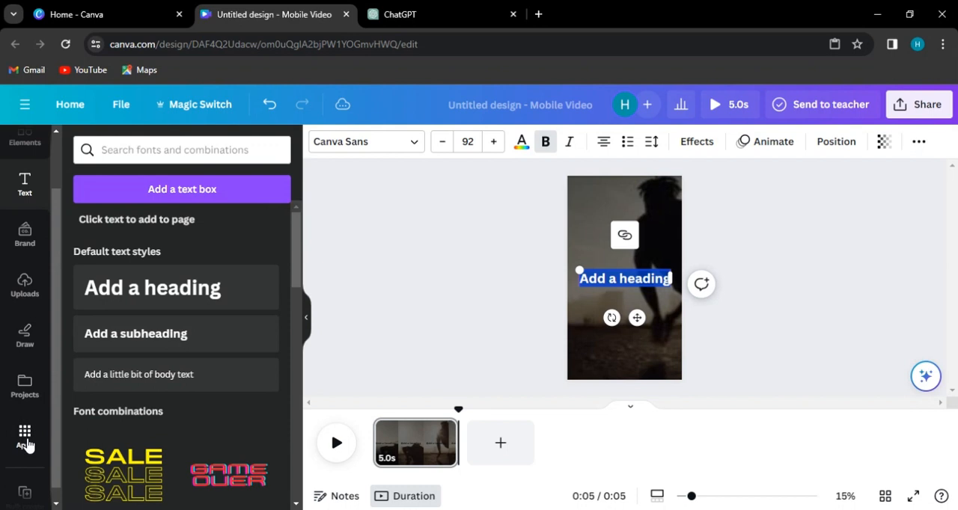
{"action": "left_click", "coordinate": [26, 440]}
{"action": "left_click", "coordinate": [102, 189]}
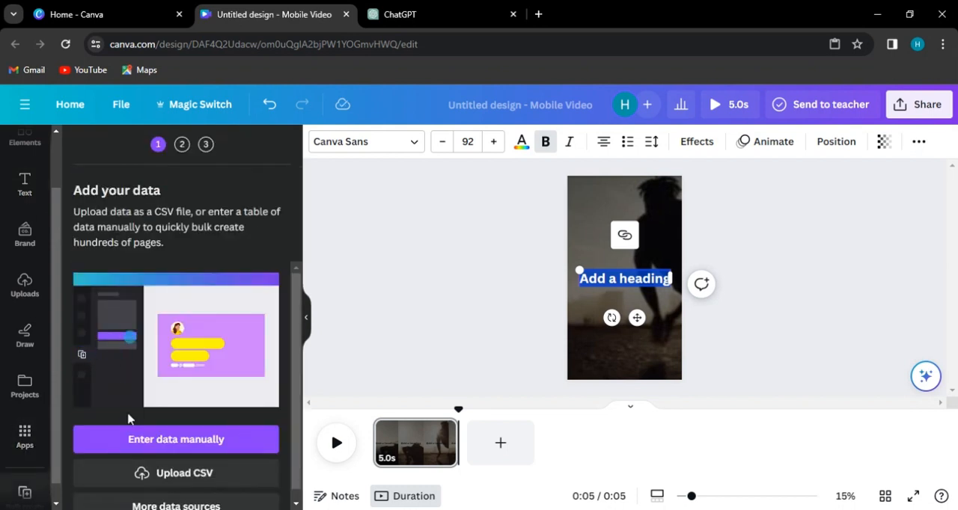
{"action": "left_click", "coordinate": [539, 303]}
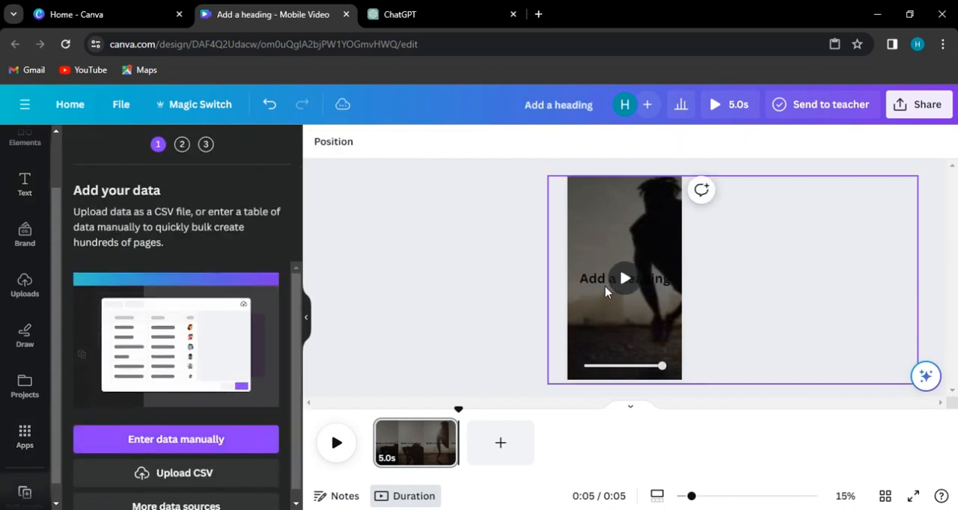
- Change the heading's text color to white
{"action": "left_click", "coordinate": [594, 279]}
{"action": "left_click", "coordinate": [595, 276]}
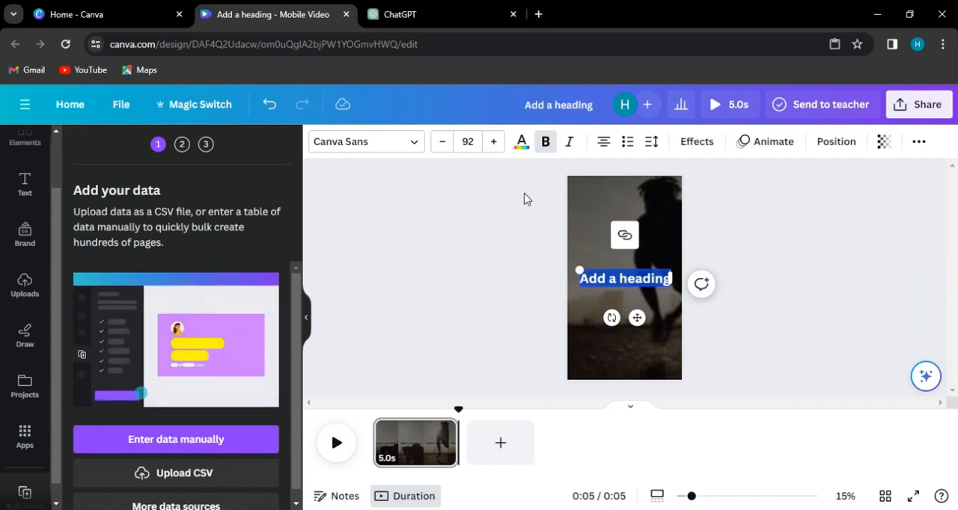
{"action": "left_click", "coordinate": [517, 146]}
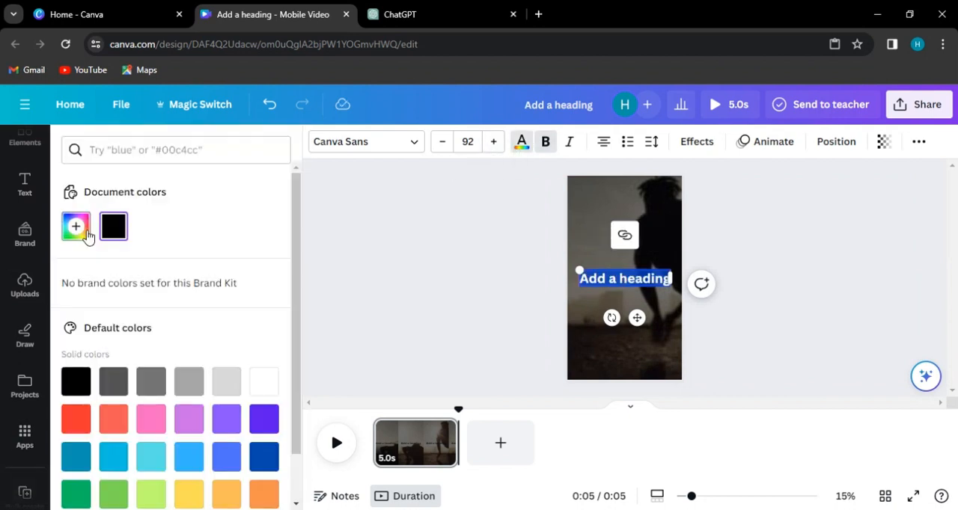
{"action": "scroll", "coordinate": [142, 363], "scroll_direction": "down", "scroll_amount": 1}
{"action": "left_click", "coordinate": [263, 357]}
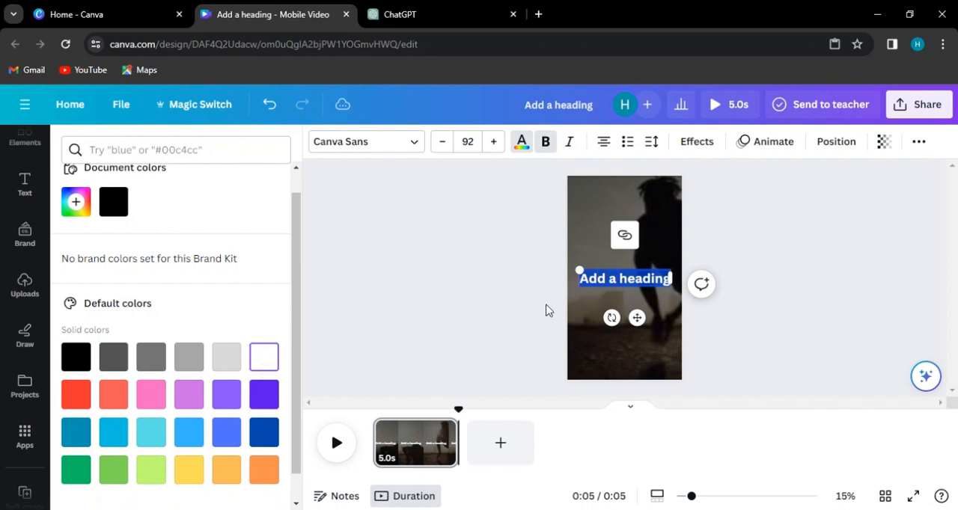
{"action": "left_click", "coordinate": [511, 303]}
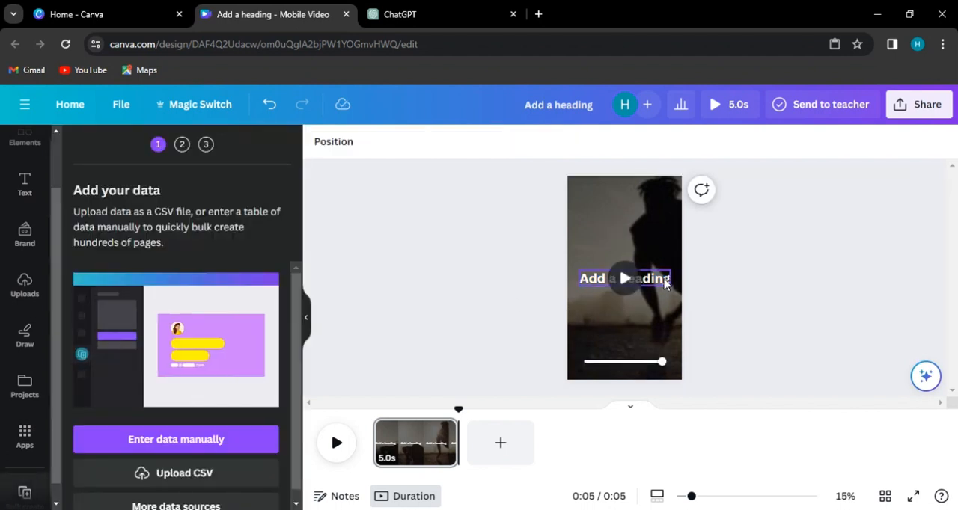
- Move the heading slightly higher on the page and set its font to Maharlika
{"action": "left_click", "coordinate": [670, 280]}
{"action": "left_click_drag", "start_coordinate": [668, 282], "coordinate": [672, 253]}
{"action": "left_click", "coordinate": [378, 143]}
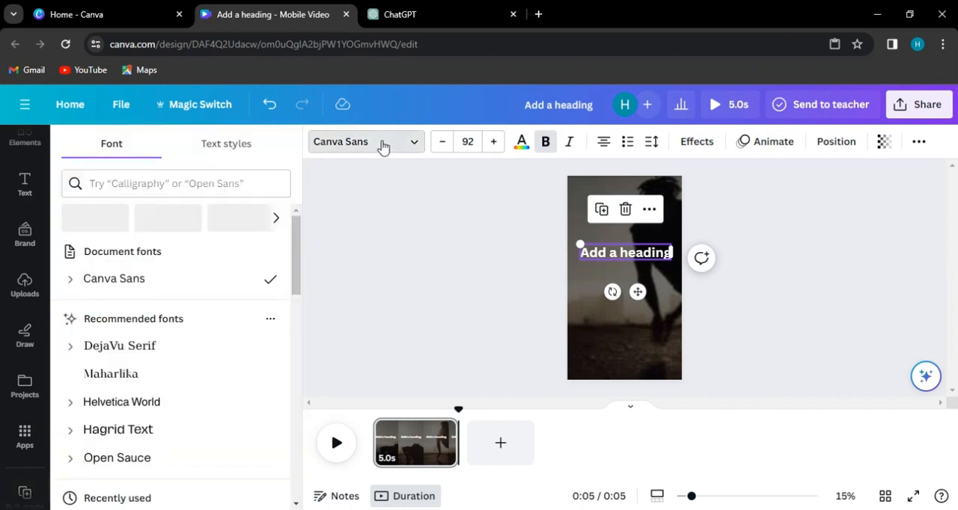
{"action": "left_click", "coordinate": [138, 365]}
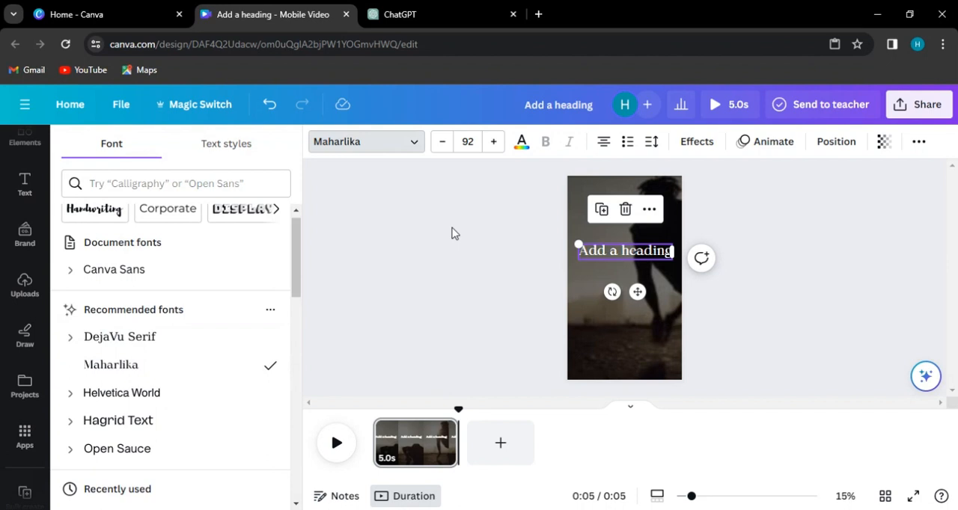
- Apply the Typewriter text animation to the heading
{"action": "left_click", "coordinate": [751, 150]}
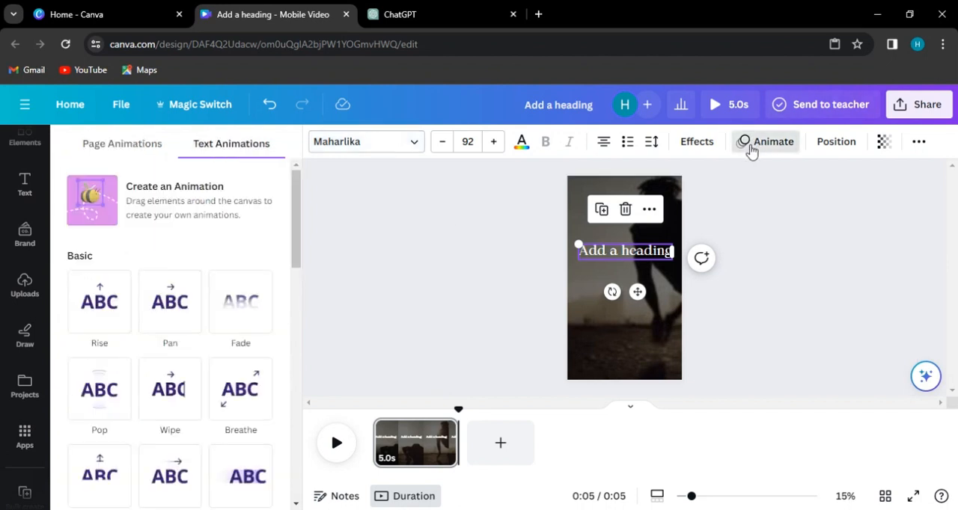
{"action": "scroll", "coordinate": [133, 404], "scroll_direction": "down", "scroll_amount": 3}
{"action": "left_click", "coordinate": [97, 380]}
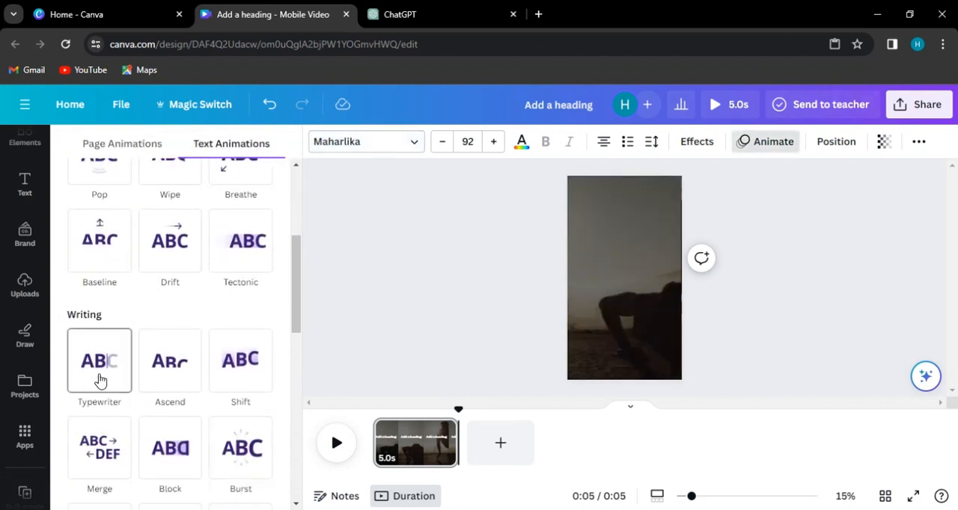
{"action": "scroll", "coordinate": [101, 372], "scroll_direction": "down", "scroll_amount": 2}
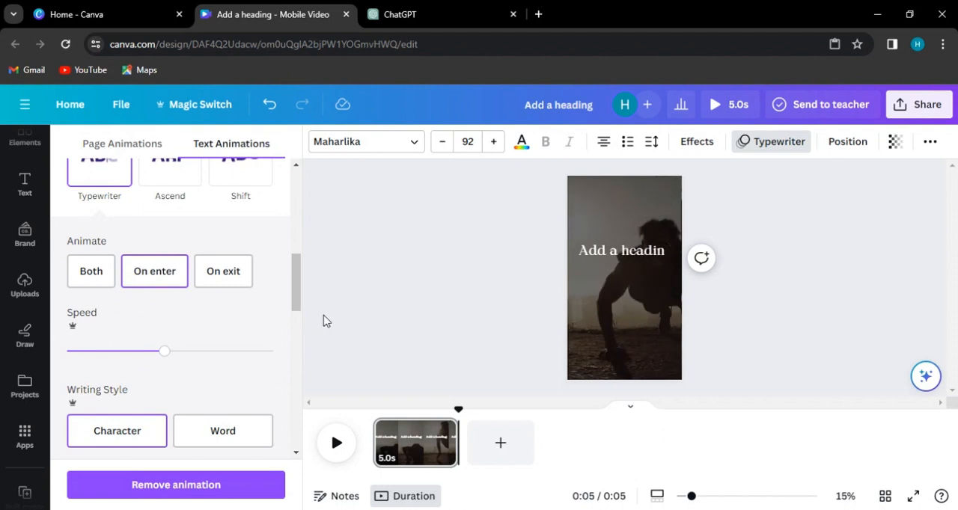
{"action": "left_click", "coordinate": [451, 301]}
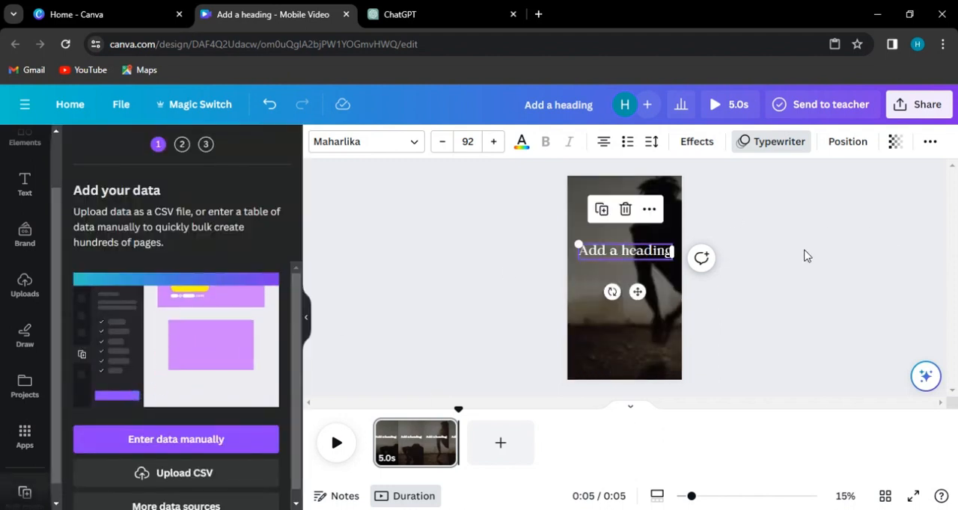
- Reduce the background video's opacity a little further behind the heading
{"action": "left_click", "coordinate": [624, 336]}
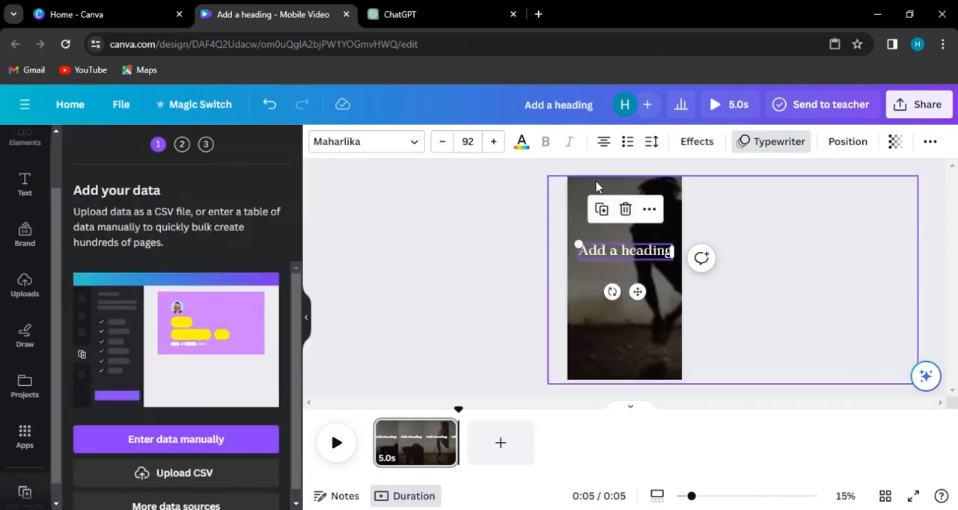
{"action": "left_click", "coordinate": [748, 142]}
{"action": "left_click_drag", "start_coordinate": [676, 198], "coordinate": [664, 199]}
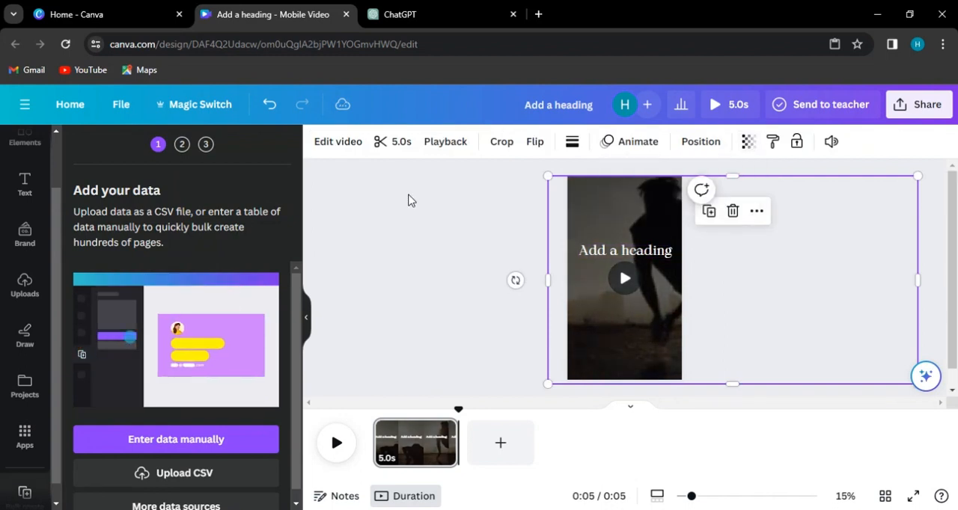
- Open the manual data entry table for the bulk creation and delete its Email column
{"action": "left_click", "coordinate": [603, 251]}
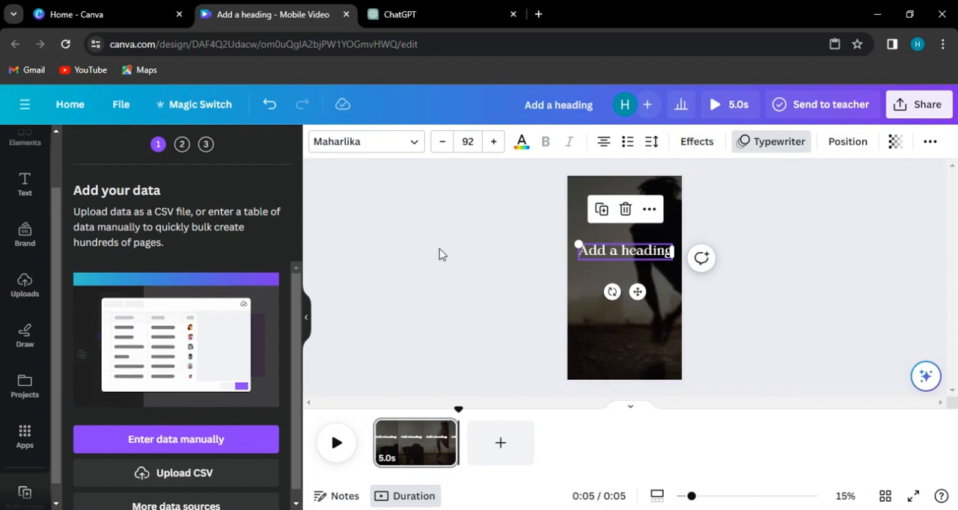
{"action": "left_click", "coordinate": [528, 265]}
{"action": "left_click", "coordinate": [605, 251]}
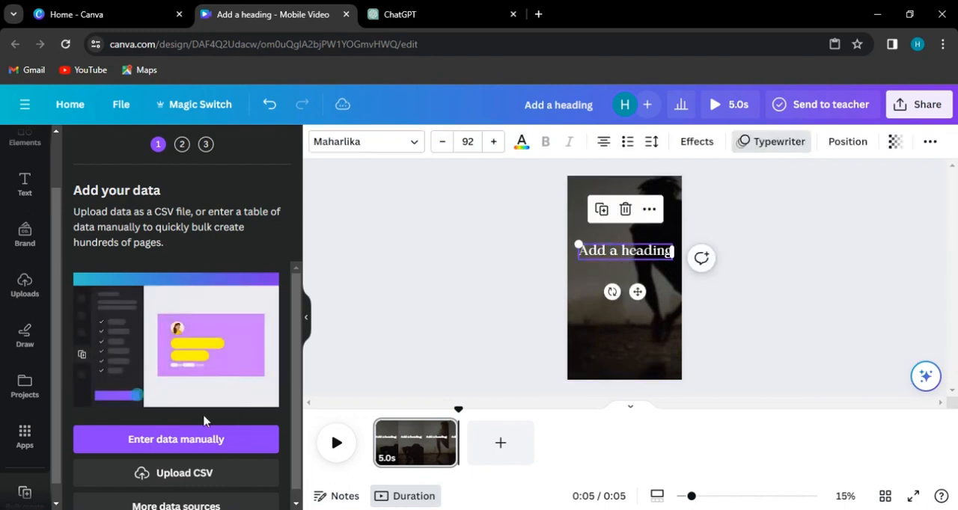
{"action": "left_click", "coordinate": [187, 442]}
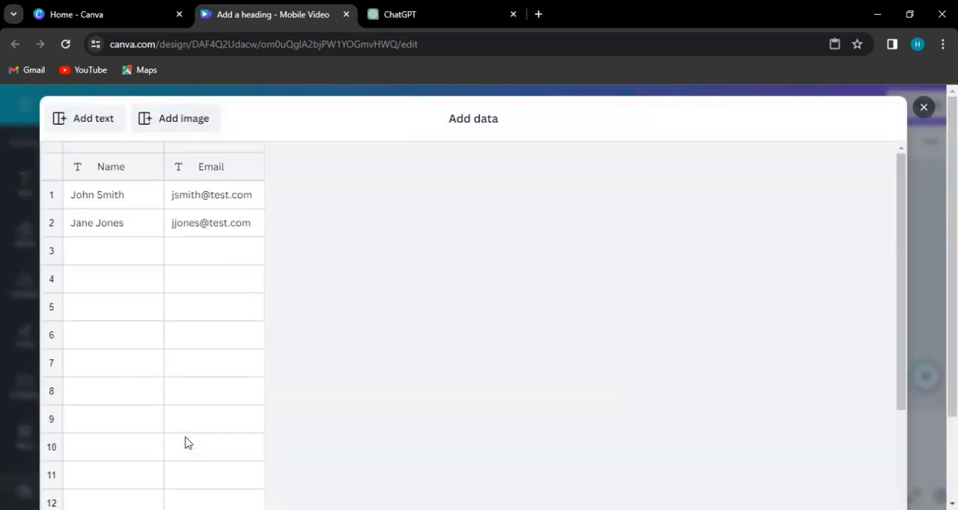
{"action": "right_click", "coordinate": [193, 170]}
{"action": "left_click", "coordinate": [235, 252]}
- Paste the copied quotes into the data table from the Name header cell downward and finish entering the data
{"action": "left_click", "coordinate": [112, 175]}
{"action": "right_click", "coordinate": [112, 173]}
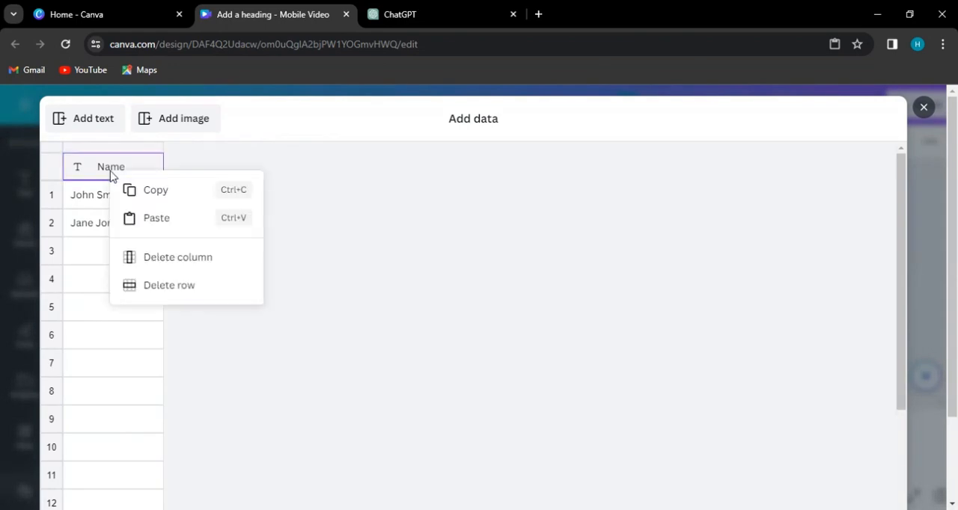
{"action": "left_click", "coordinate": [153, 218]}
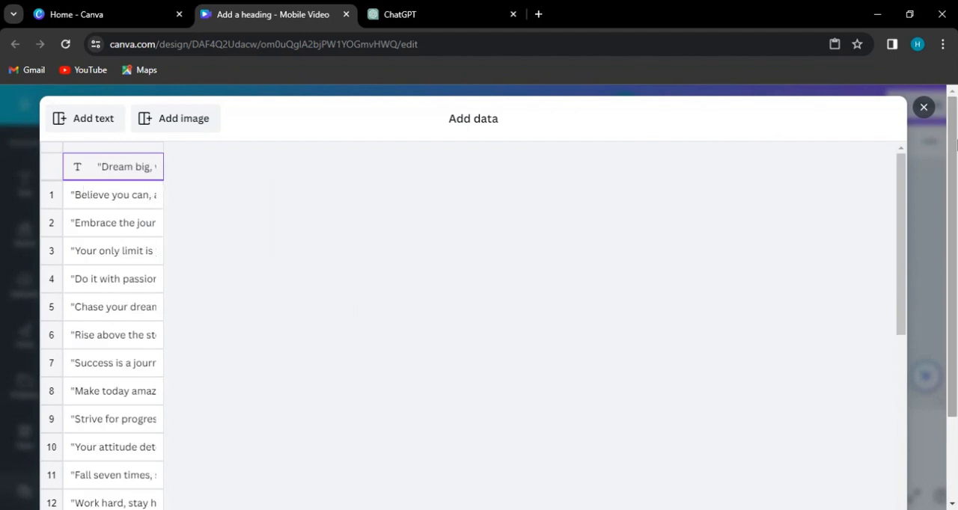
{"action": "scroll", "coordinate": [943, 190], "scroll_direction": "down", "scroll_amount": 2}
{"action": "left_click", "coordinate": [869, 471]}
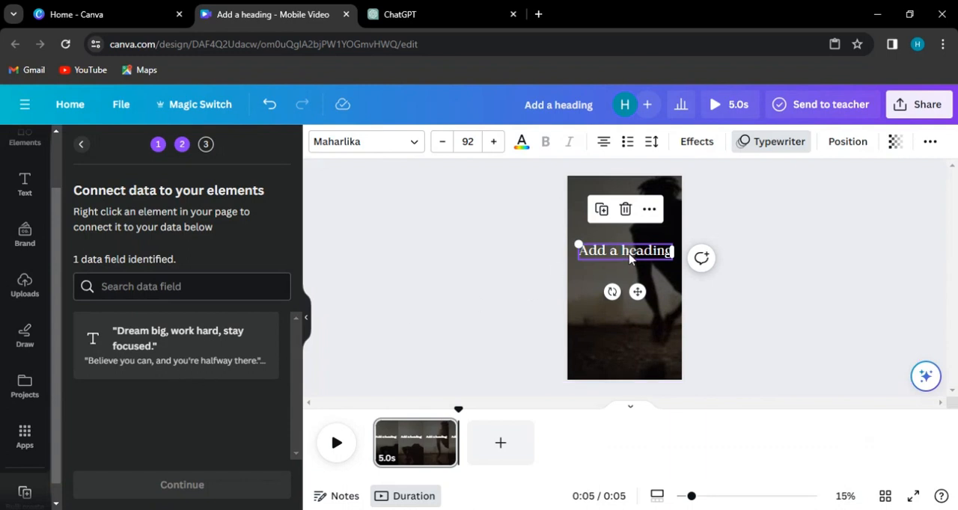
- Connect the heading to the "Dream big, work hard, stay focused." data field and continue to applying the data
{"action": "right_click", "coordinate": [628, 258]}
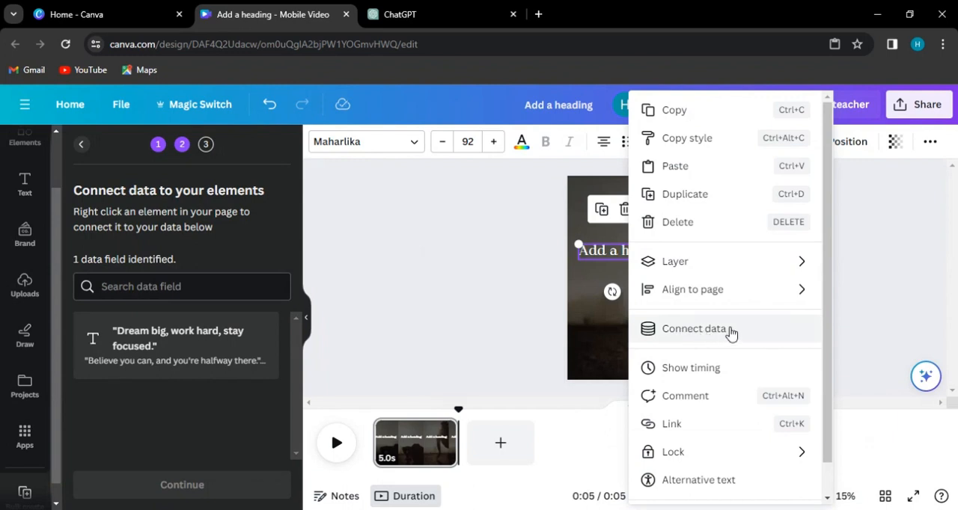
{"action": "left_click", "coordinate": [731, 333]}
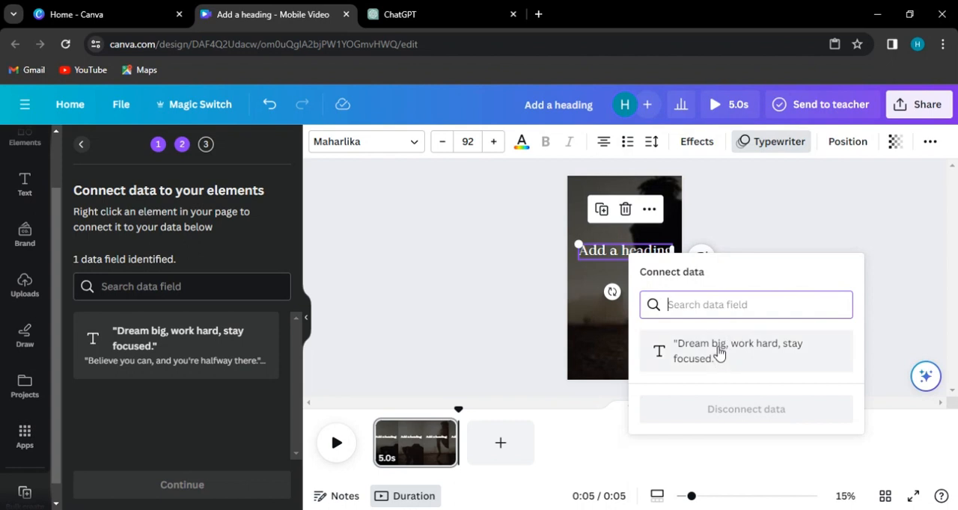
{"action": "left_click", "coordinate": [749, 360]}
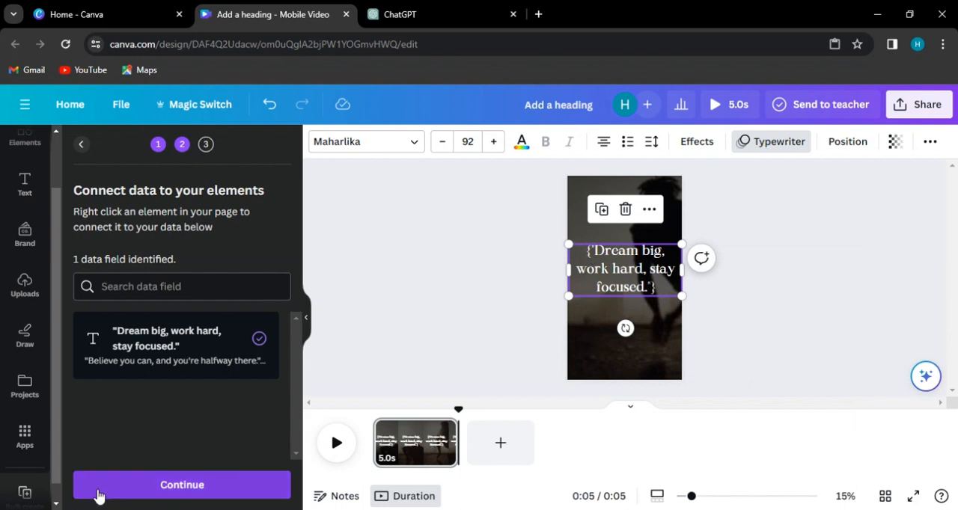
{"action": "left_click", "coordinate": [200, 486]}
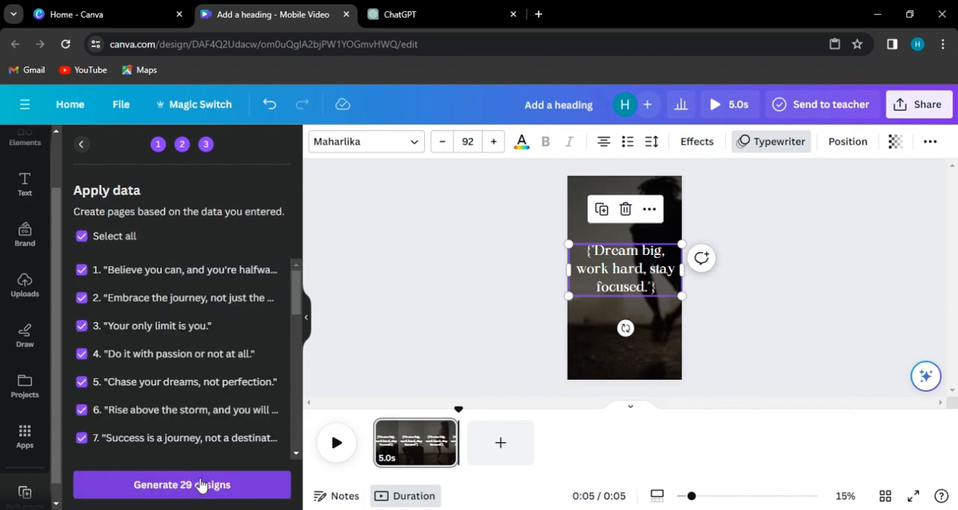
- Review the list of selected quotes, generate all 29 designs, and play the generated video
{"action": "scroll", "coordinate": [174, 359], "scroll_direction": "down", "scroll_amount": 3}
{"action": "scroll", "coordinate": [172, 360], "scroll_direction": "down", "scroll_amount": 3}
{"action": "scroll", "coordinate": [172, 360], "scroll_direction": "up", "scroll_amount": 2}
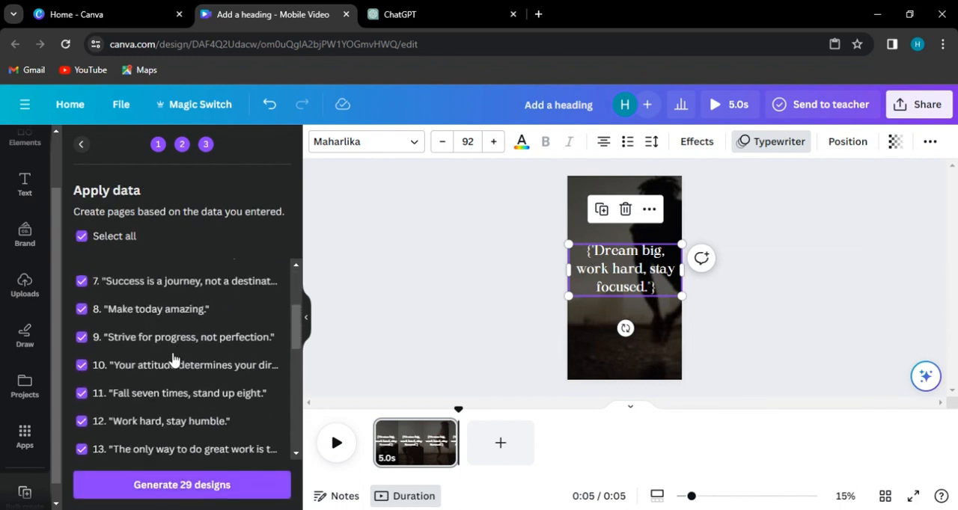
{"action": "scroll", "coordinate": [172, 359], "scroll_direction": "down", "scroll_amount": 6}
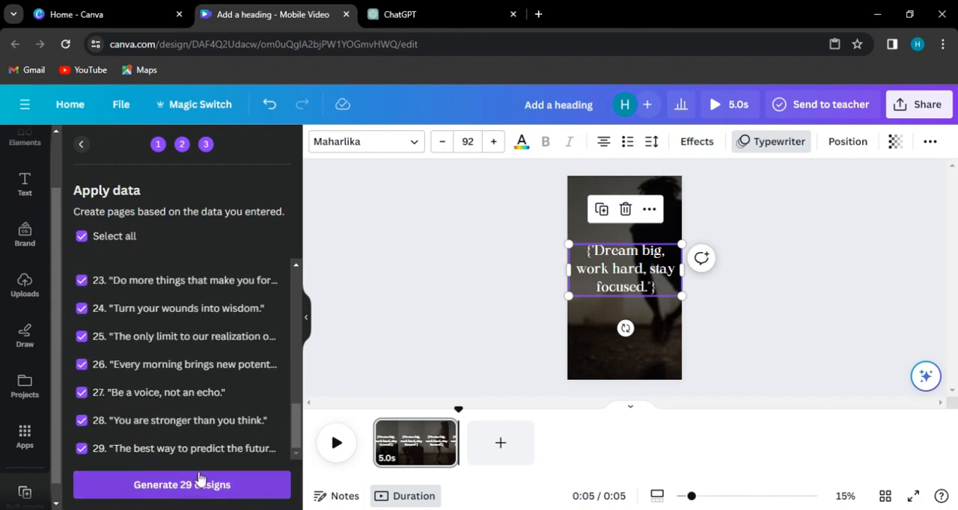
{"action": "left_click", "coordinate": [179, 487]}
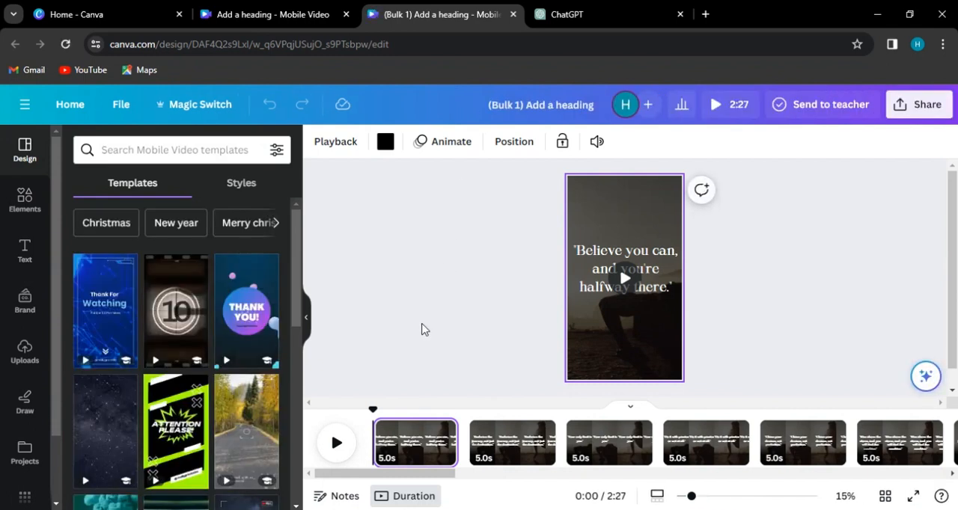
{"action": "left_click", "coordinate": [334, 445]}
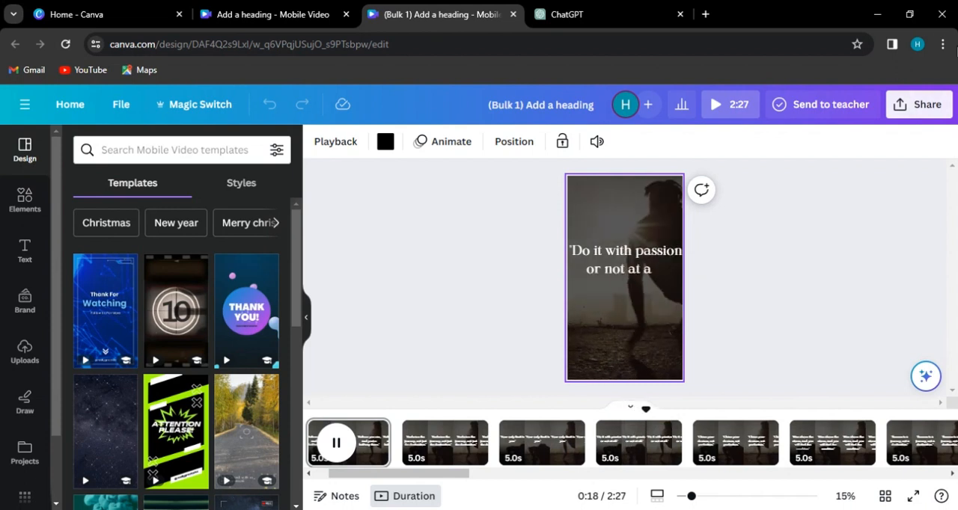
{"action": "left_click", "coordinate": [910, 106]}
{"action": "scroll", "coordinate": [792, 263], "scroll_direction": "down", "scroll_amount": 3}
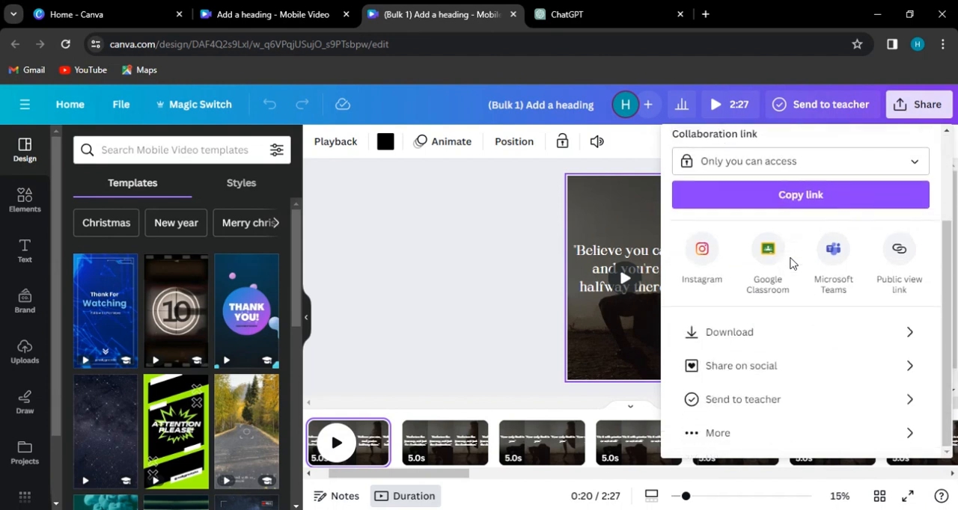
{"action": "left_click", "coordinate": [736, 332]}
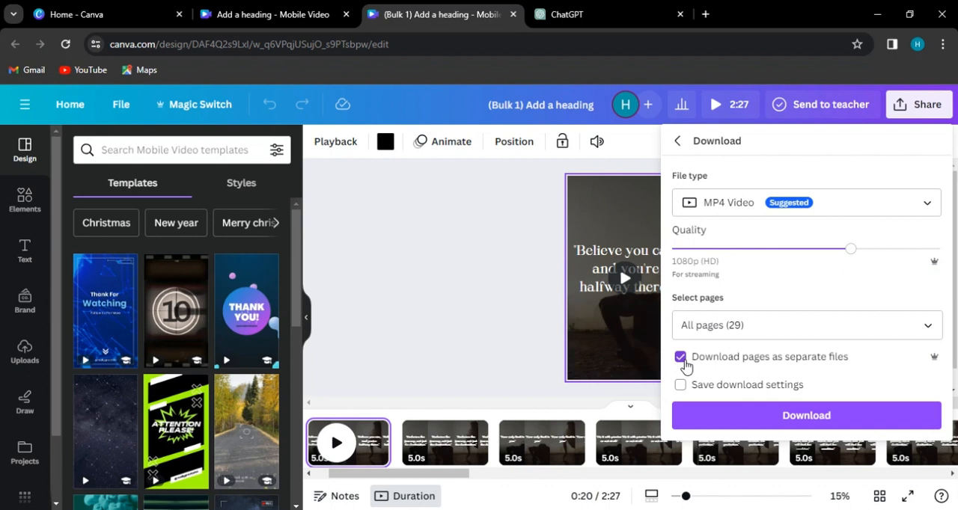
{"action": "left_click", "coordinate": [459, 314]}
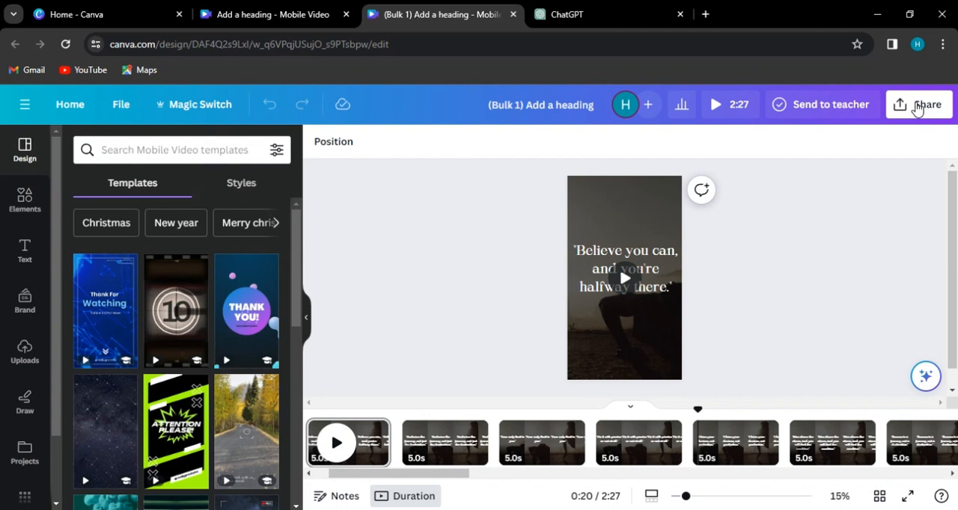
- Download all 29 pages of the bulk design as separate MP4 video files
{"action": "left_click", "coordinate": [916, 109]}
{"action": "scroll", "coordinate": [716, 340], "scroll_direction": "down", "scroll_amount": 3}
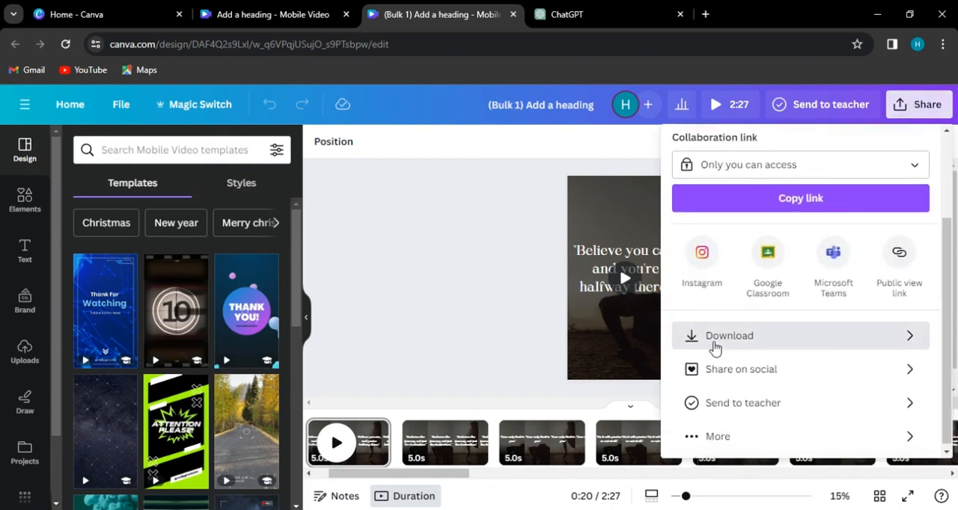
{"action": "left_click", "coordinate": [716, 338]}
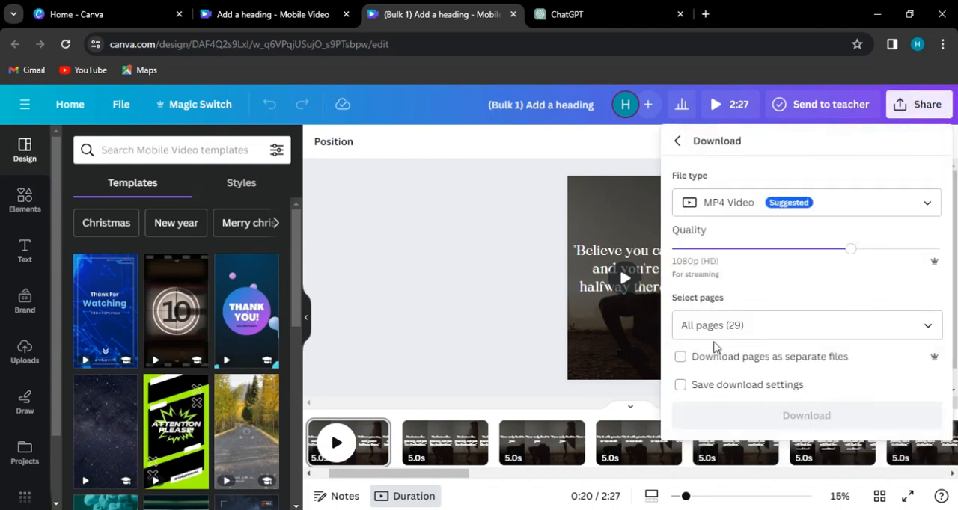
{"action": "left_click", "coordinate": [681, 359]}
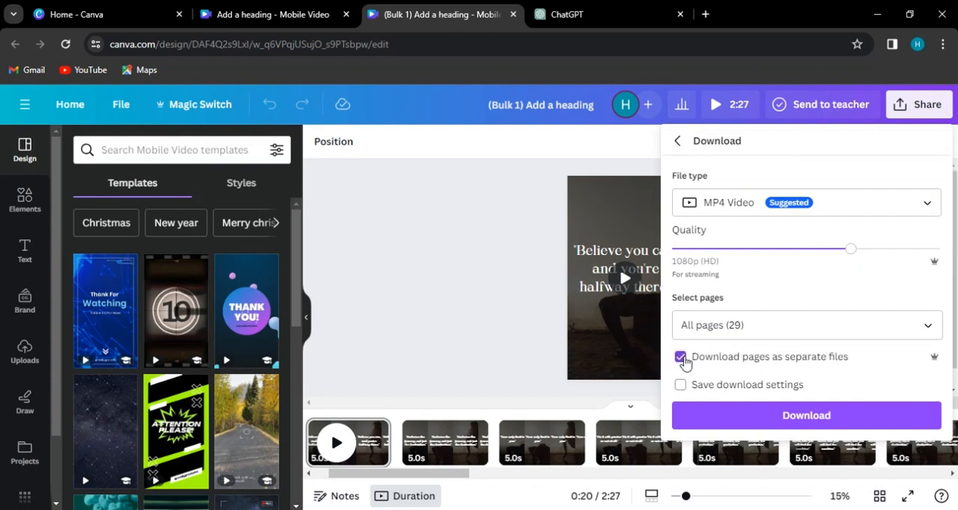
{"action": "left_click", "coordinate": [734, 415]}
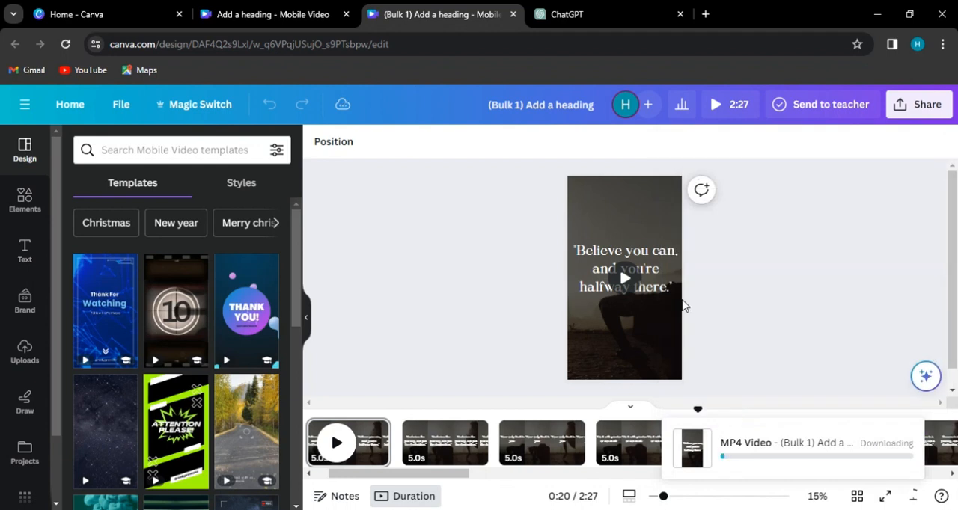
- Check the progress of the running MP4 download in its details and close them
{"action": "left_click", "coordinate": [808, 454]}
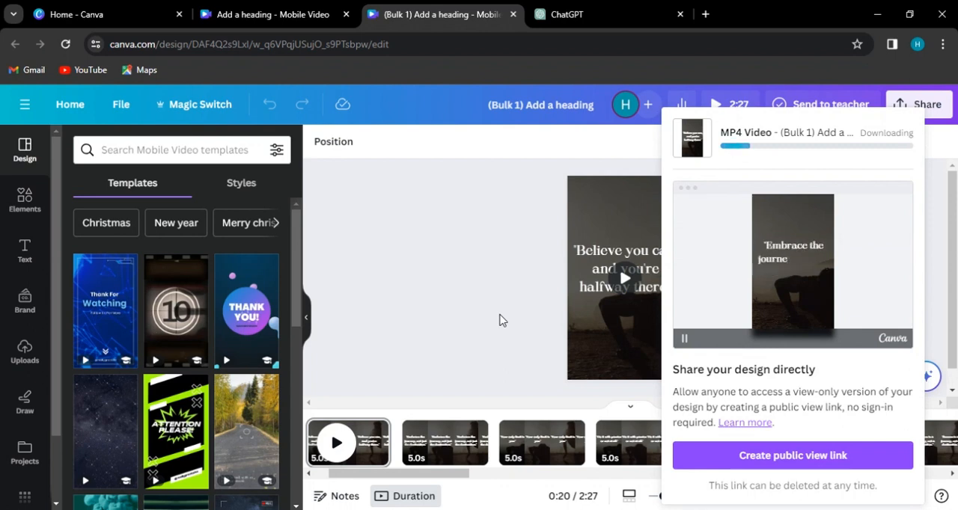
{"action": "left_click", "coordinate": [503, 320]}
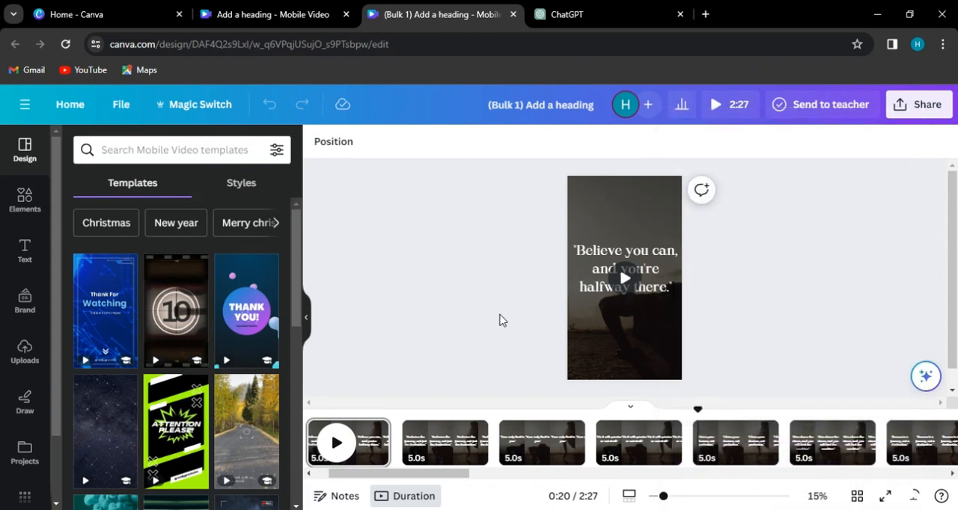
{"action": "left_click", "coordinate": [914, 495]}
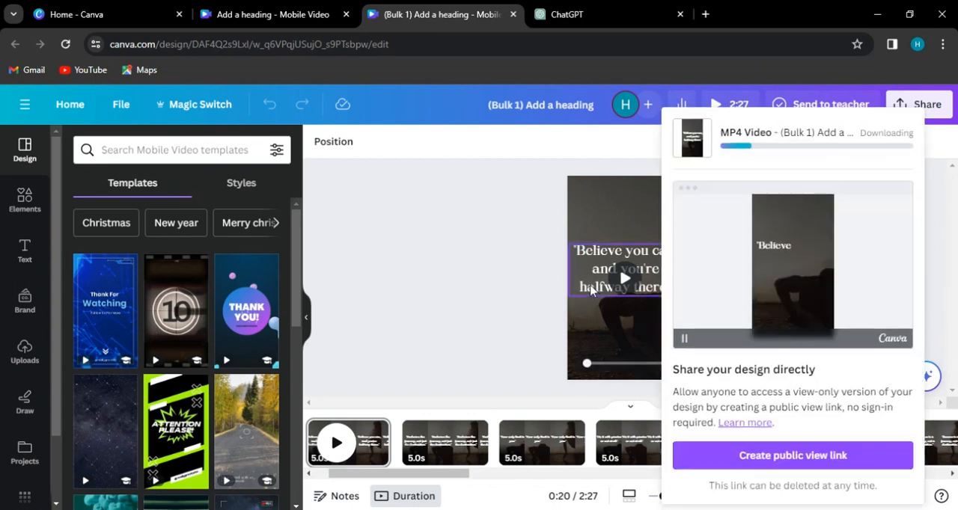
{"action": "left_click", "coordinate": [419, 290]}
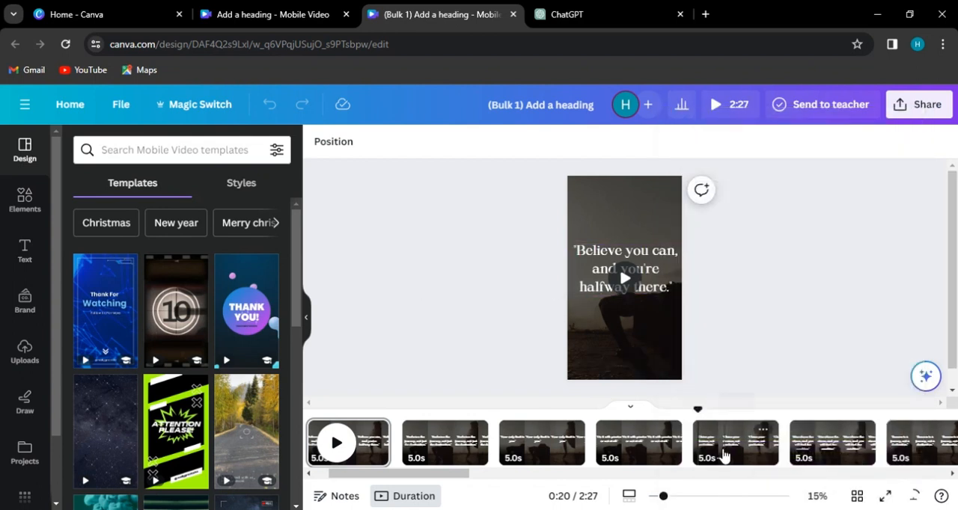
{"action": "scroll", "coordinate": [723, 455], "scroll_direction": "right", "scroll_amount": 3}
{"action": "scroll", "coordinate": [724, 455], "scroll_direction": "left", "scroll_amount": 4}
{"action": "scroll", "coordinate": [724, 456], "scroll_direction": "right", "scroll_amount": 2}
{"action": "scroll", "coordinate": [724, 456], "scroll_direction": "left", "scroll_amount": 2}
{"action": "scroll", "coordinate": [724, 456], "scroll_direction": "right", "scroll_amount": 2}
{"action": "scroll", "coordinate": [723, 456], "scroll_direction": "left", "scroll_amount": 2}
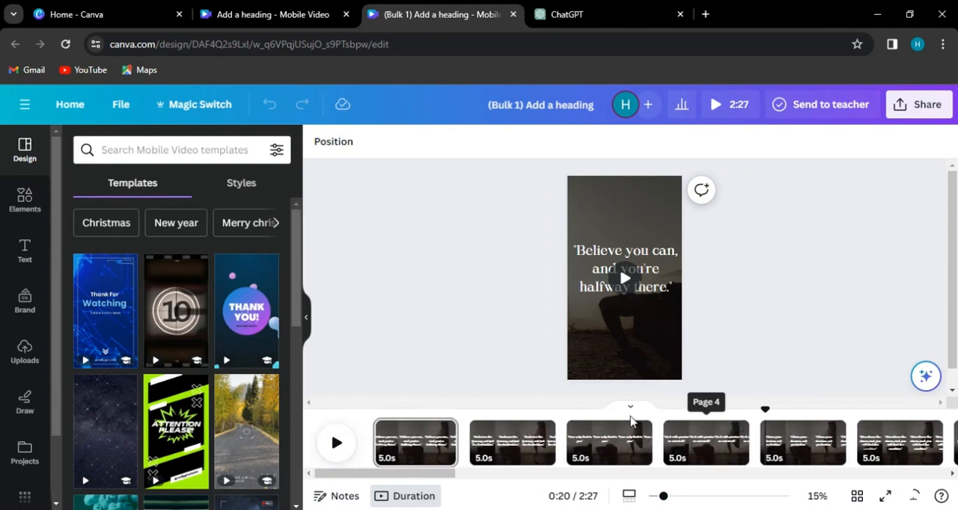